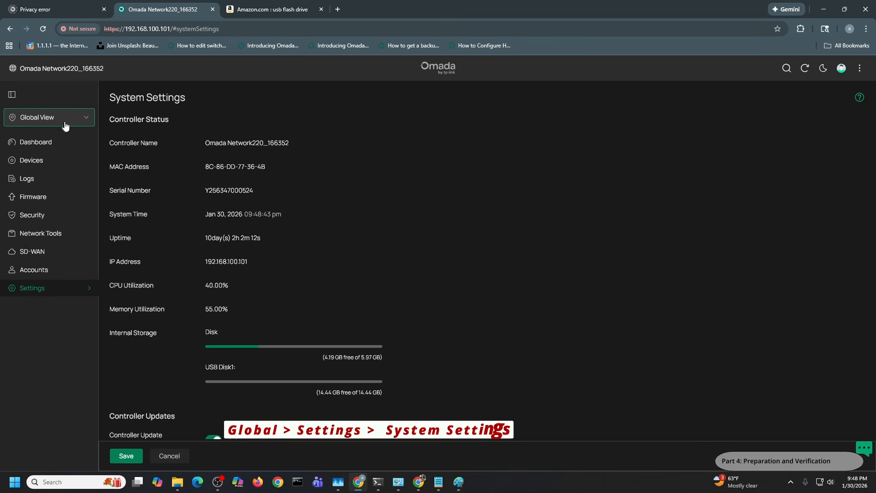
Step: Check the controller status and the internal and USB disk storage in the global System Settings
{"action": "mouse_move", "coordinate": [69, 289]}
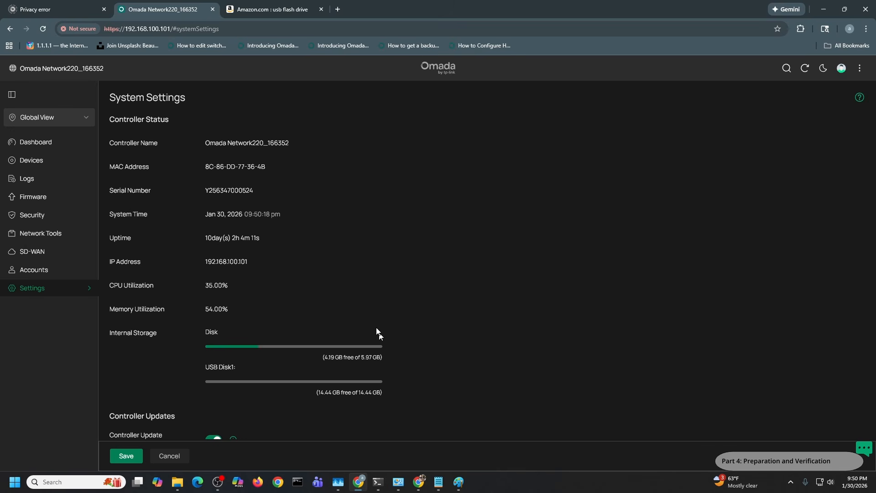
{"action": "scroll", "coordinate": [289, 235], "scroll_direction": "down", "scroll_amount": 1}
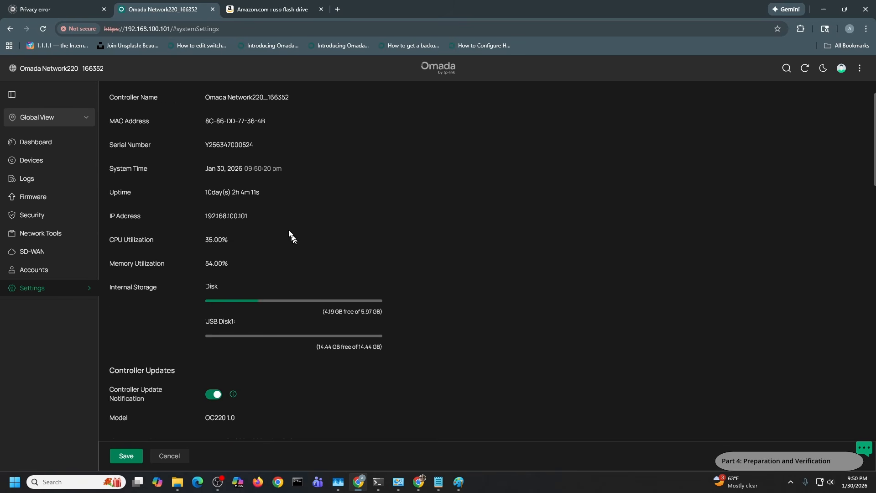
{"action": "scroll", "coordinate": [374, 223], "scroll_direction": "up", "scroll_amount": 1}
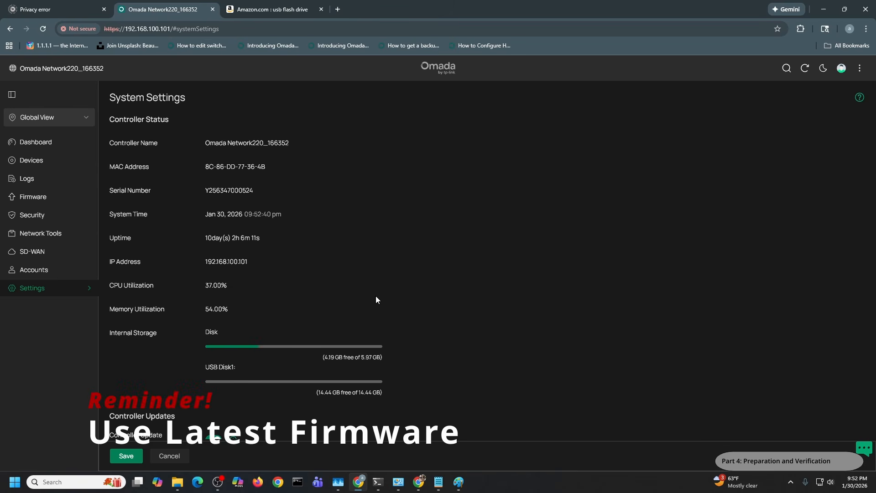
{"action": "scroll", "coordinate": [376, 299], "scroll_direction": "down", "scroll_amount": 2}
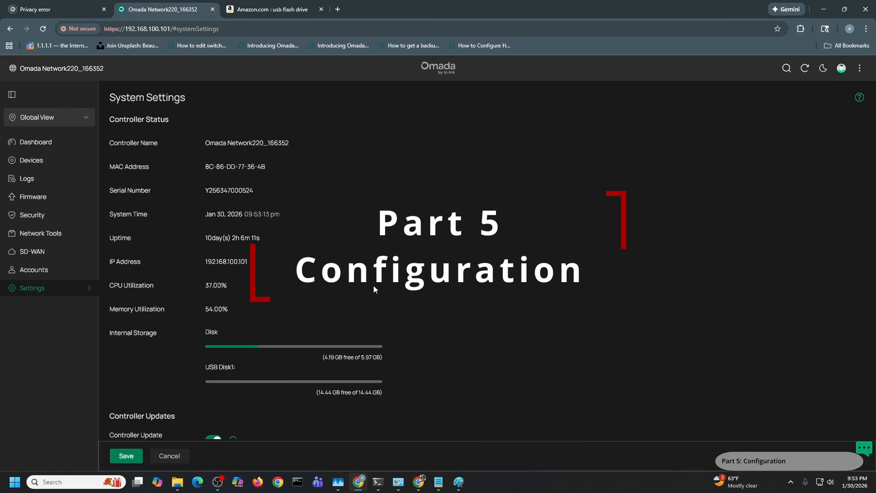
Step: Open the global Maintenance settings and look through the restore, backup and backup schedule sections
{"action": "mouse_move", "coordinate": [59, 292]}
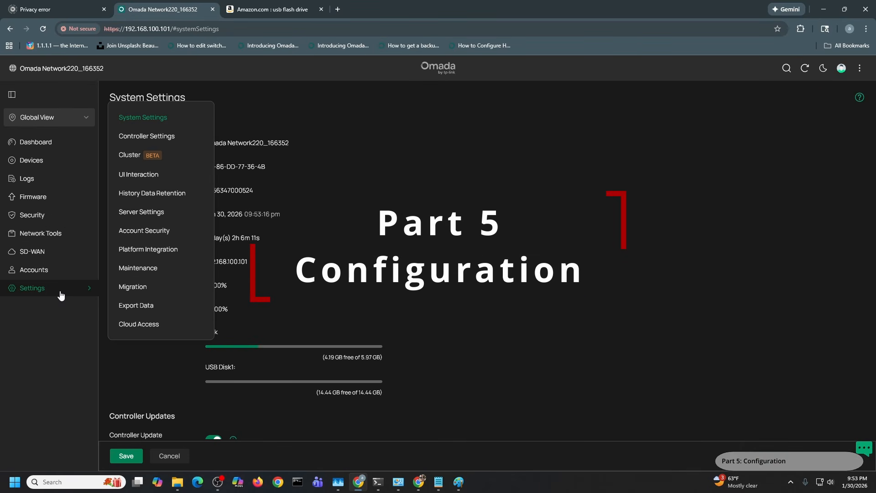
{"action": "left_click", "coordinate": [157, 270]}
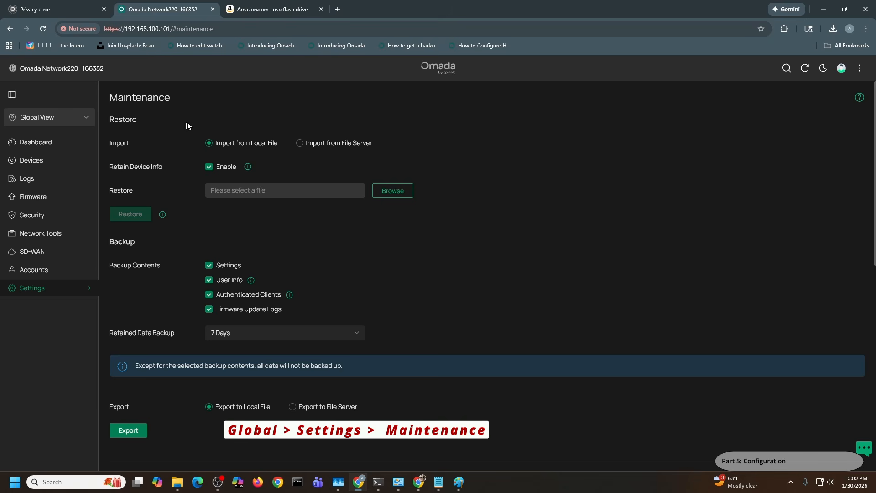
{"action": "scroll", "coordinate": [241, 290], "scroll_direction": "down", "scroll_amount": 2}
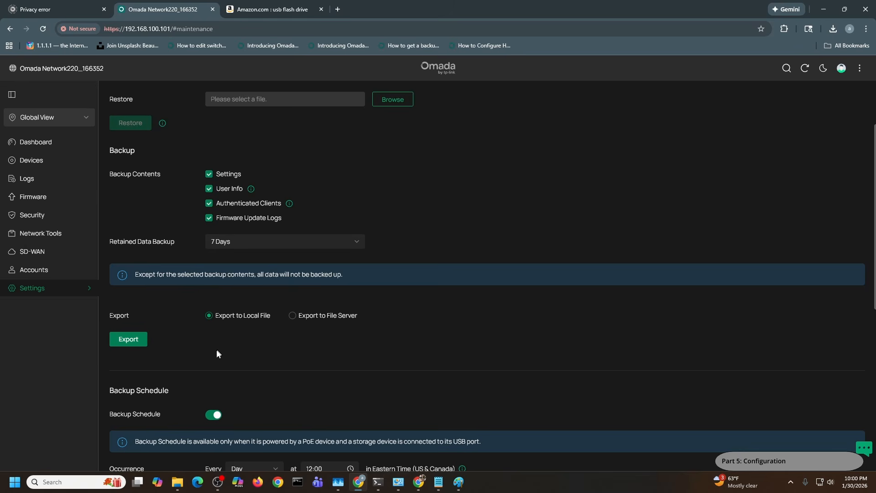
{"action": "scroll", "coordinate": [201, 340], "scroll_direction": "down", "scroll_amount": 2}
{"action": "scroll", "coordinate": [314, 312], "scroll_direction": "up", "scroll_amount": 4}
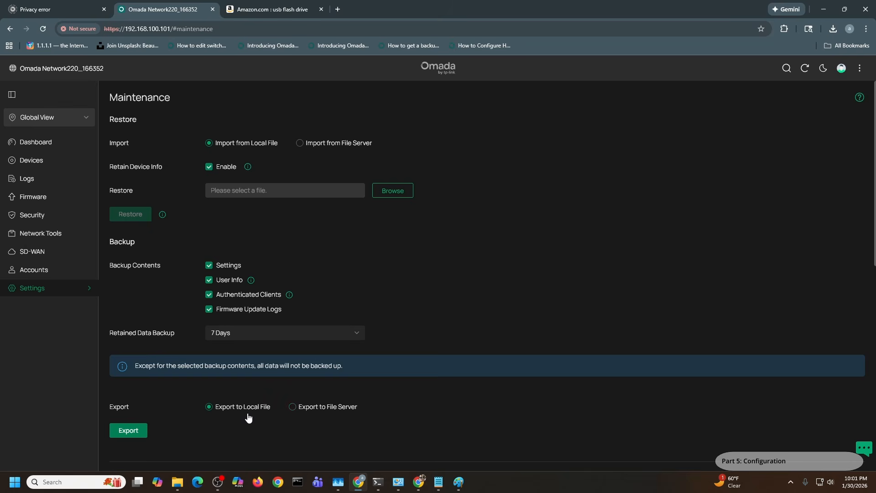
{"action": "scroll", "coordinate": [392, 314], "scroll_direction": "down", "scroll_amount": 4}
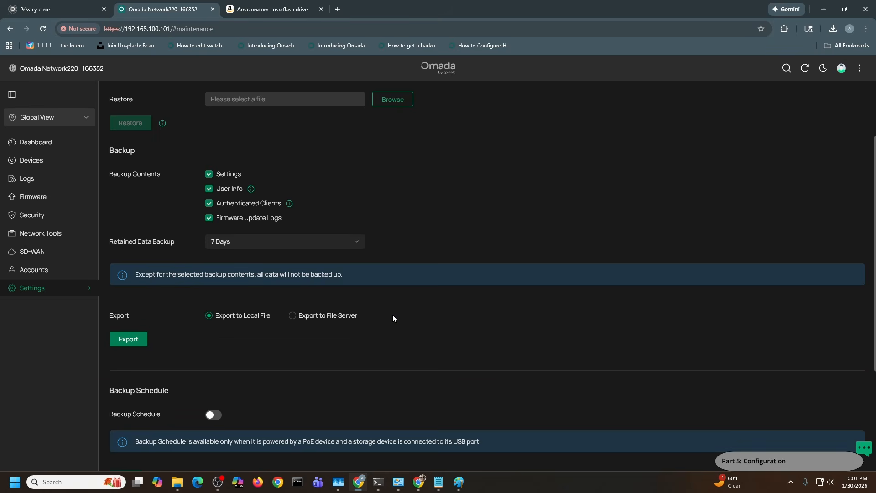
{"action": "scroll", "coordinate": [289, 305], "scroll_direction": "down", "scroll_amount": 1}
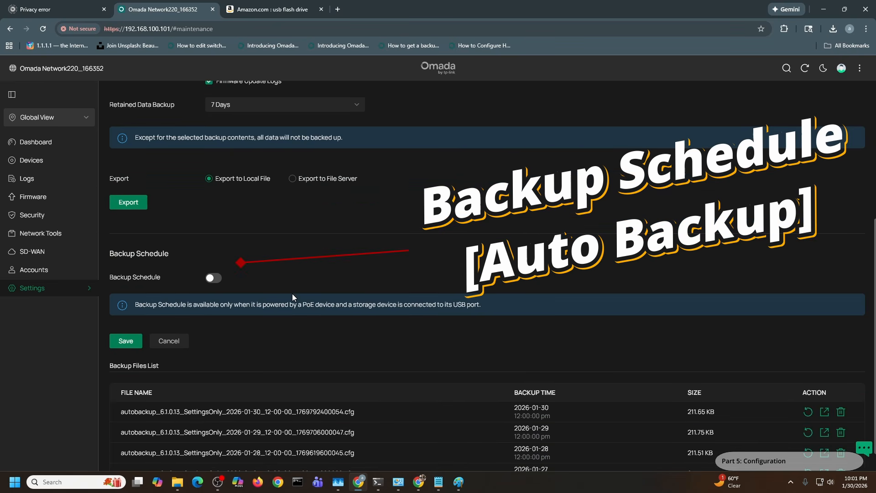
Step: Enable the Backup Schedule and look over its occurrence, contents and storage options
{"action": "left_click", "coordinate": [221, 280]}
{"action": "scroll", "coordinate": [280, 228], "scroll_direction": "down", "scroll_amount": 1}
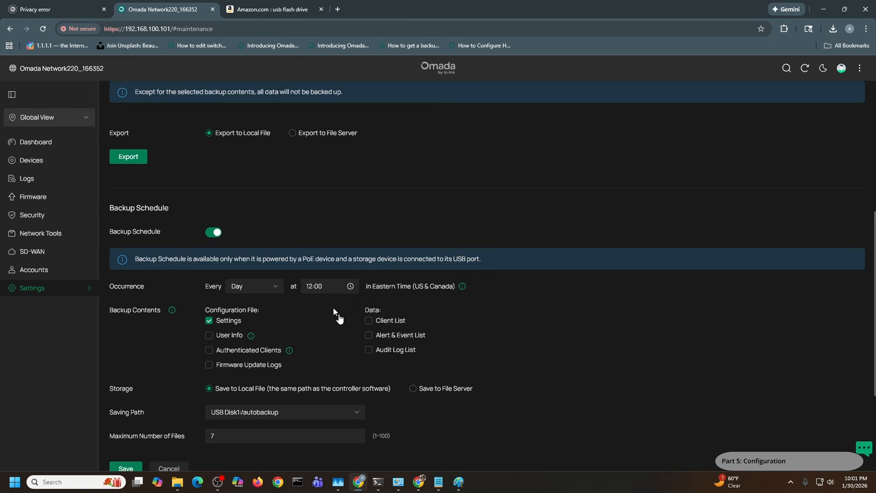
{"action": "scroll", "coordinate": [325, 247], "scroll_direction": "down", "scroll_amount": 1}
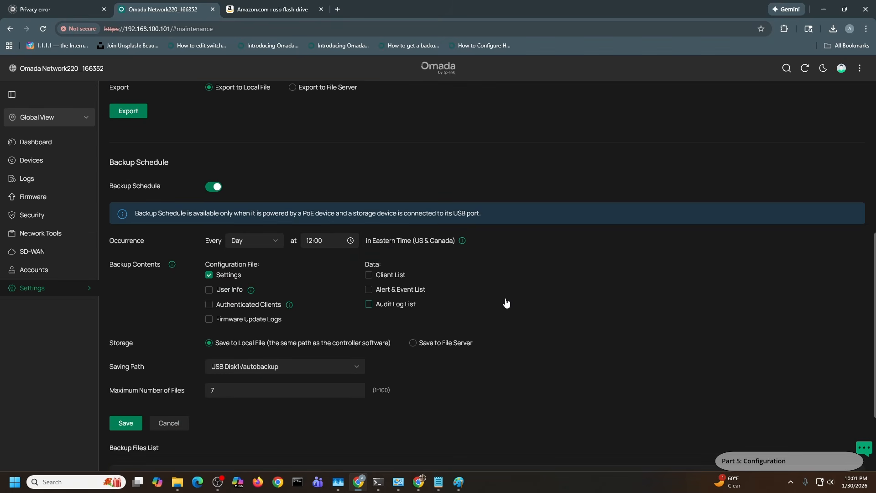
Step: Examine the connection types offered for exporting the backup to a file server, and cancel the connection
{"action": "scroll", "coordinate": [506, 310], "scroll_direction": "up", "scroll_amount": 4}
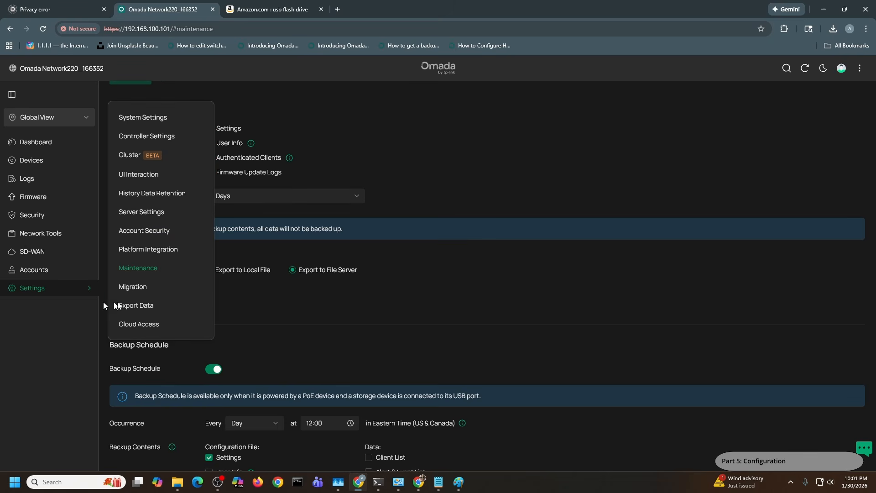
{"action": "left_click", "coordinate": [134, 295]}
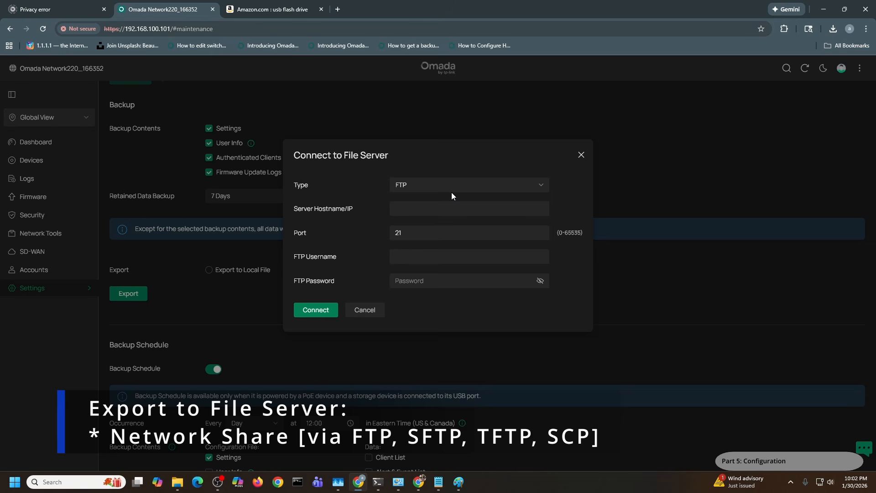
{"action": "left_click", "coordinate": [477, 190]}
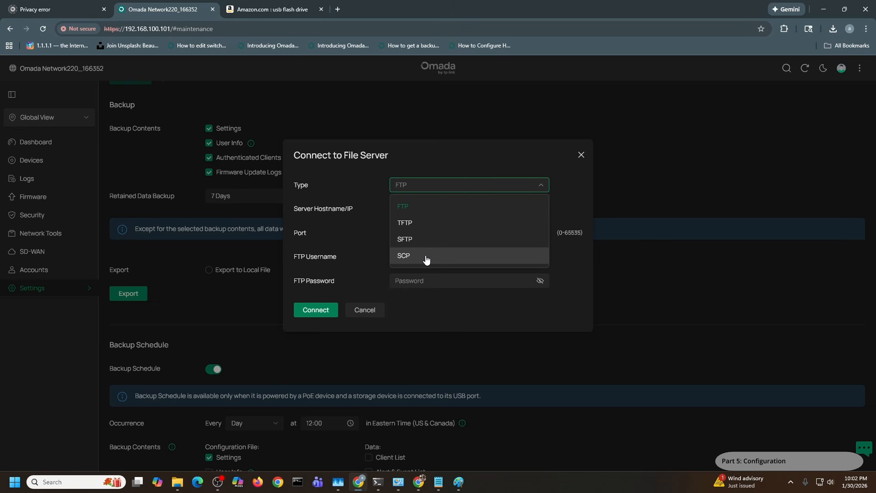
{"action": "left_click", "coordinate": [441, 302]}
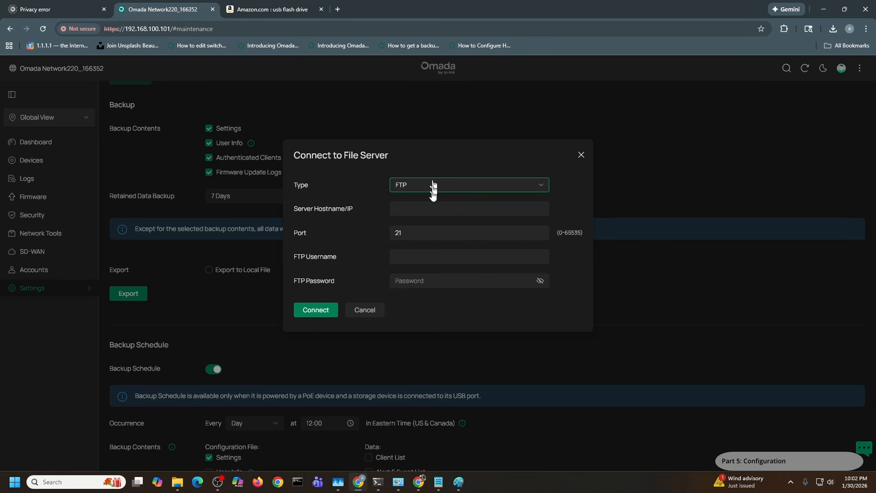
{"action": "left_click", "coordinate": [431, 257]}
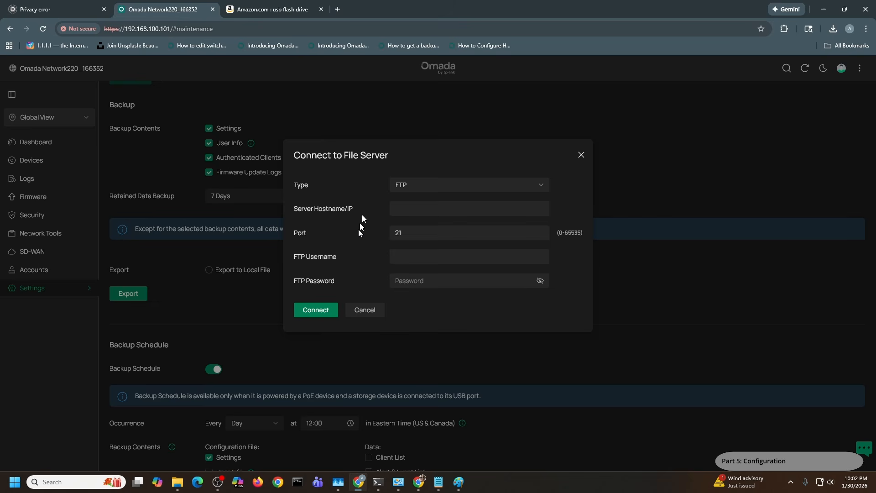
{"action": "left_click", "coordinate": [376, 318]}
Step: Export the backup to a local file and allow the download of the unverified cfg file
{"action": "left_click", "coordinate": [211, 272]}
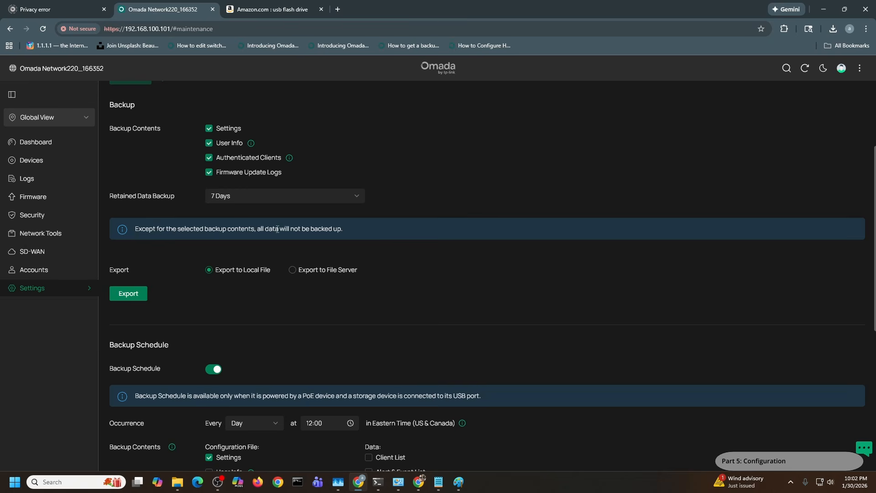
{"action": "left_click", "coordinate": [128, 294]}
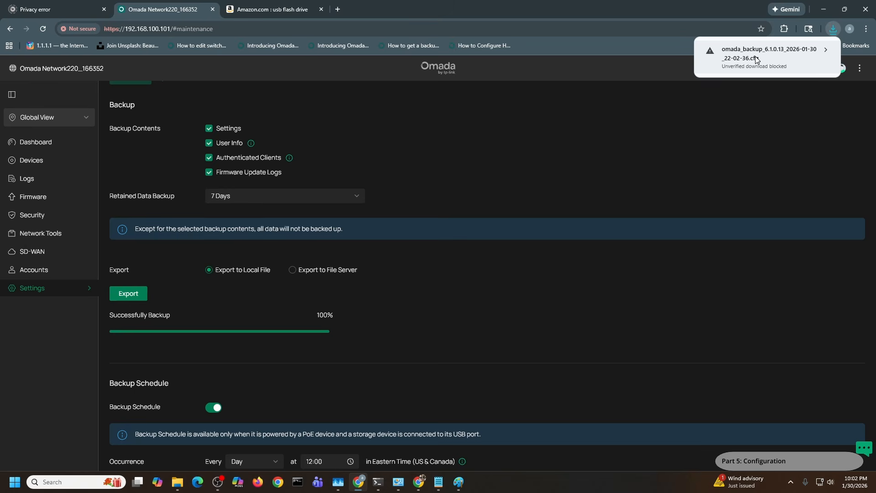
{"action": "left_click", "coordinate": [755, 56]}
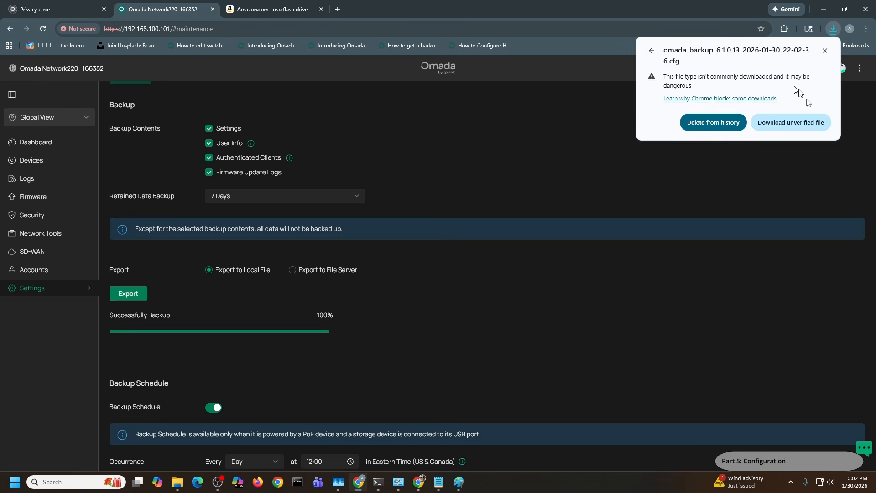
{"action": "left_click", "coordinate": [777, 123]}
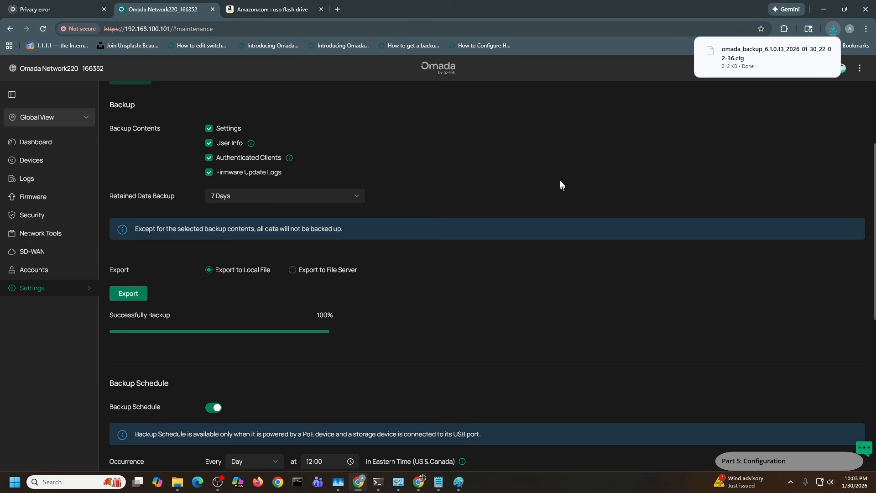
Step: Try the monthly and weekly occurrences for the backup schedule, and set it back to every Day
{"action": "scroll", "coordinate": [239, 436], "scroll_direction": "down", "scroll_amount": 5}
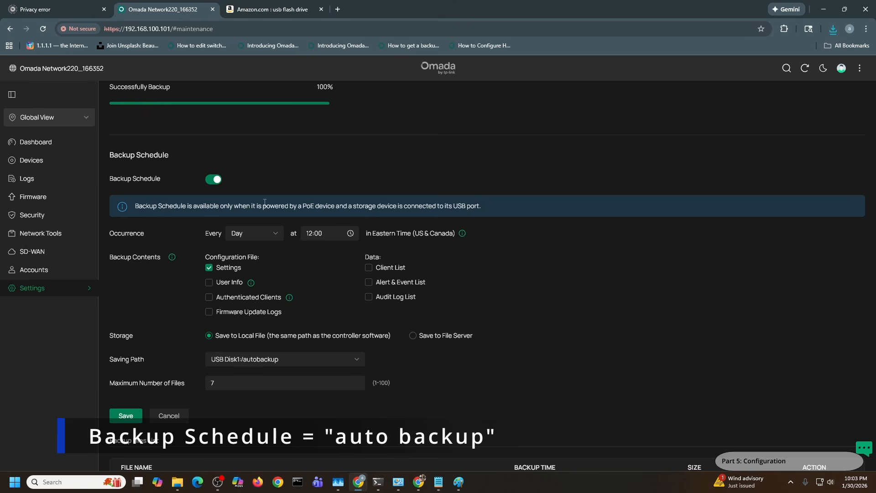
{"action": "scroll", "coordinate": [265, 202], "scroll_direction": "up", "scroll_amount": 1}
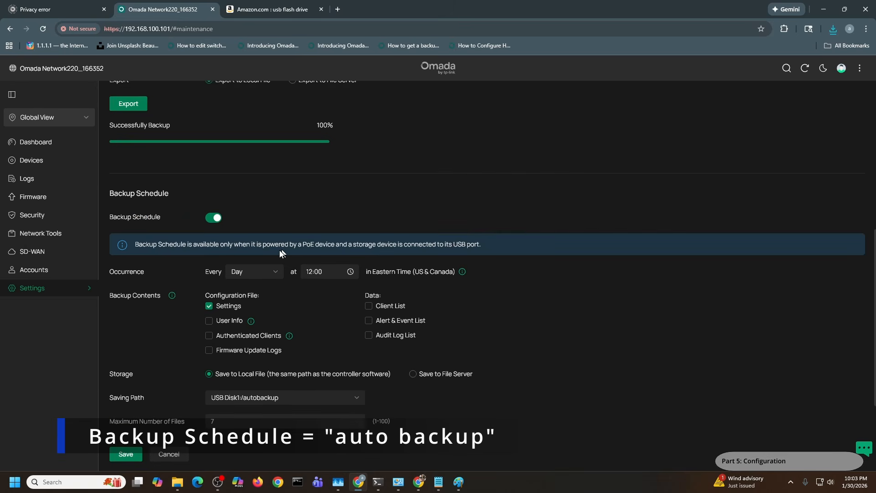
{"action": "left_click", "coordinate": [262, 273]}
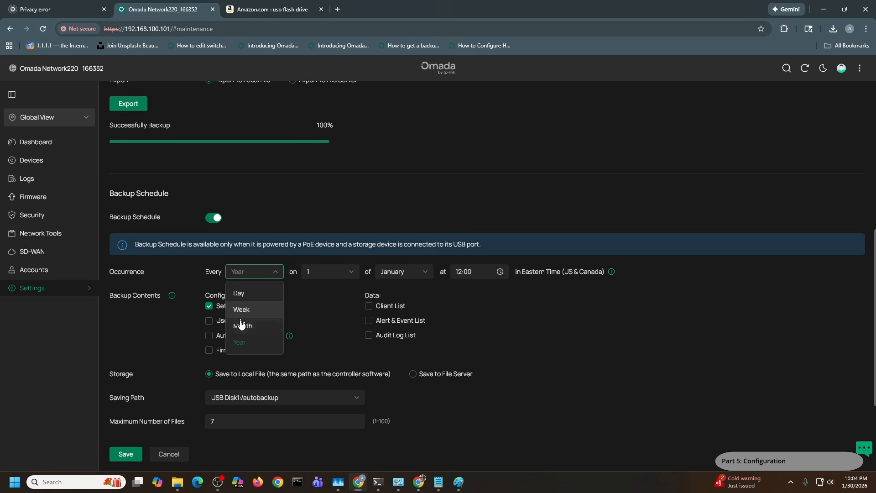
{"action": "left_click", "coordinate": [268, 326]}
{"action": "left_click", "coordinate": [276, 273]}
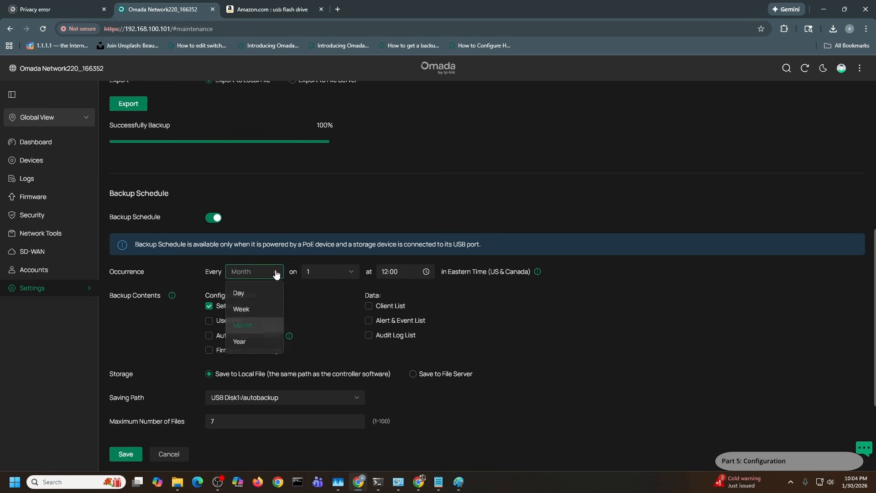
{"action": "left_click", "coordinate": [246, 309]}
{"action": "left_click", "coordinate": [255, 272]}
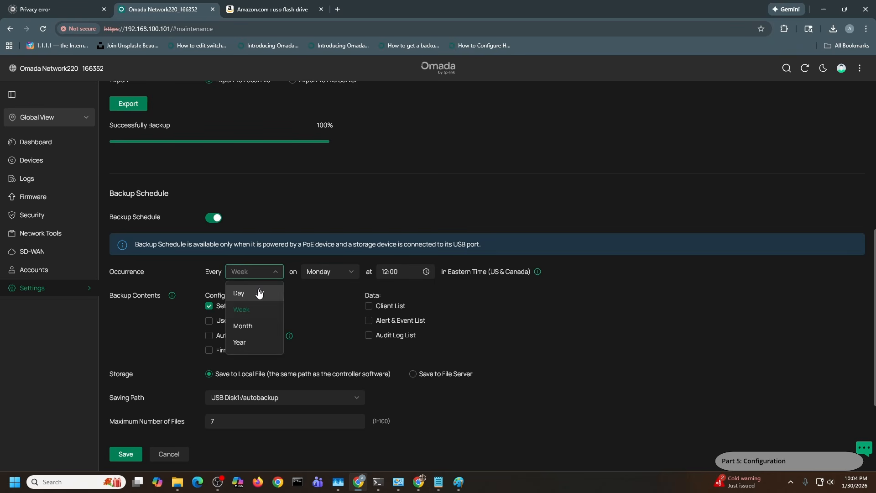
{"action": "left_click", "coordinate": [256, 297]}
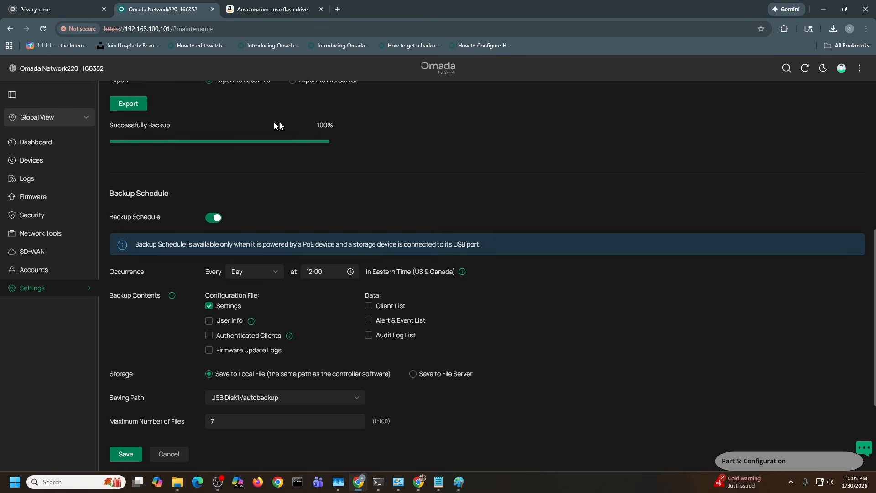
Step: Switch the scheduled backup's storage to the file server to view its connection fields, and return it to local file
{"action": "left_click", "coordinate": [424, 378]}
{"action": "scroll", "coordinate": [370, 371], "scroll_direction": "down", "scroll_amount": 2}
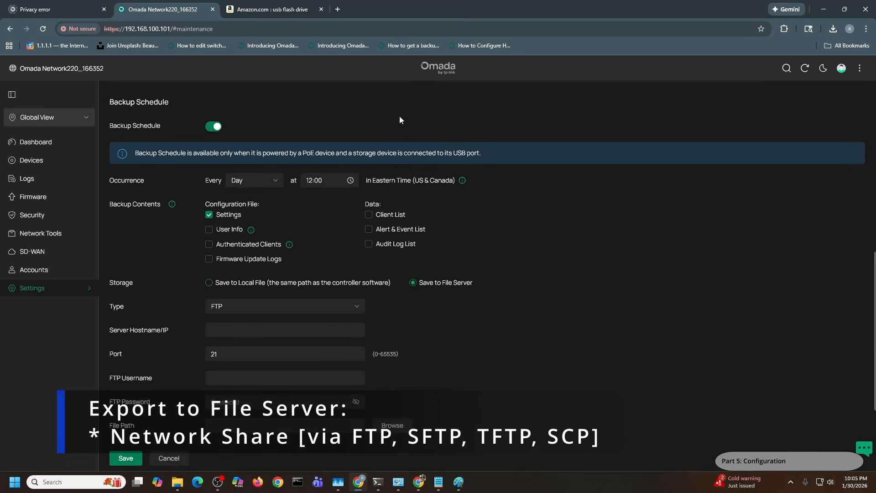
{"action": "scroll", "coordinate": [400, 119], "scroll_direction": "up", "scroll_amount": 2}
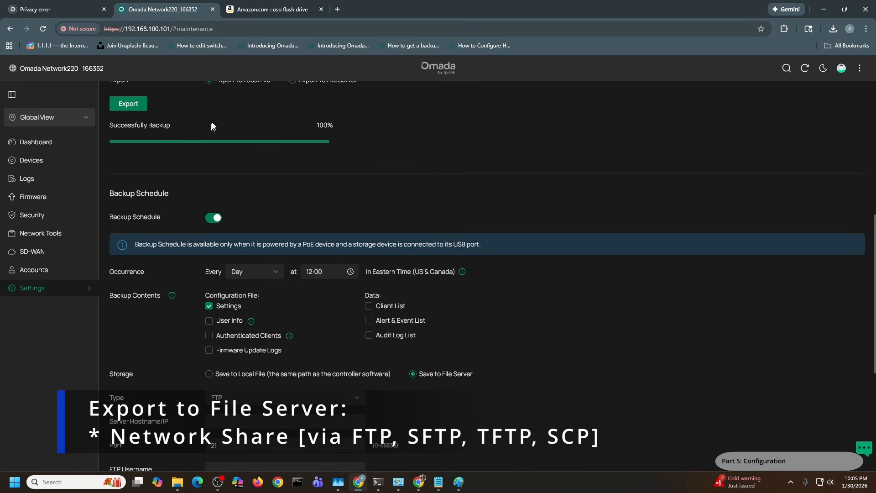
{"action": "left_click", "coordinate": [209, 374]}
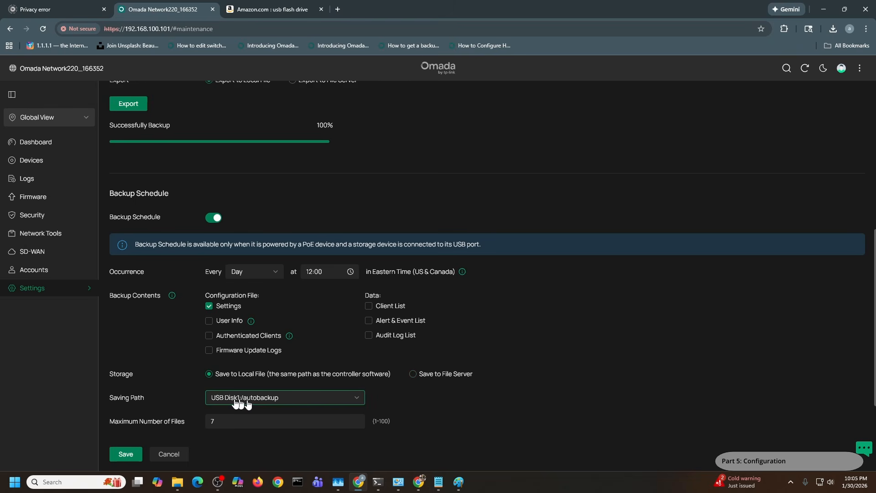
Step: Examine the available saving paths, the maximum number of files and the list of automatic backup files
{"action": "left_click", "coordinate": [359, 401]}
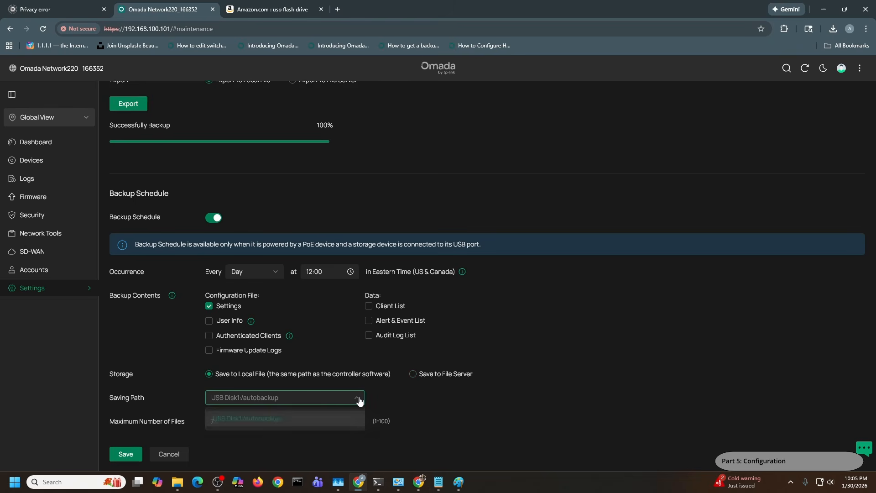
{"action": "left_click", "coordinate": [475, 421]}
{"action": "scroll", "coordinate": [469, 384], "scroll_direction": "down", "scroll_amount": 1}
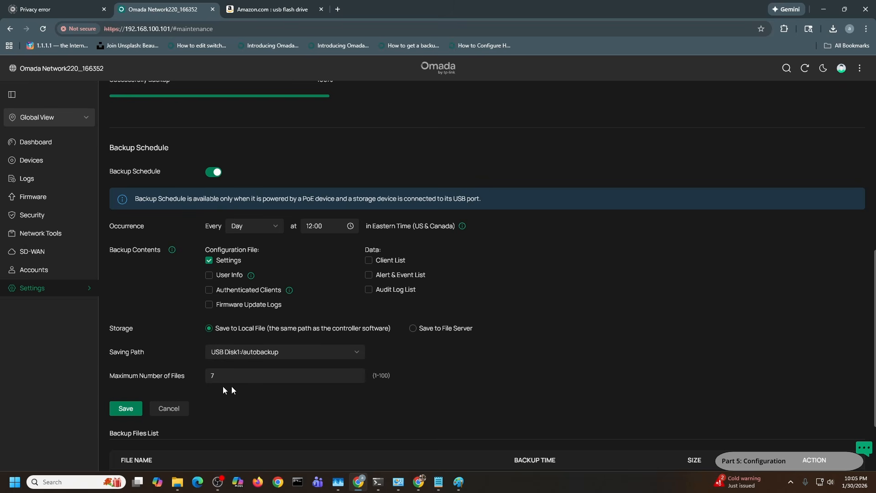
{"action": "scroll", "coordinate": [344, 378], "scroll_direction": "down", "scroll_amount": 2}
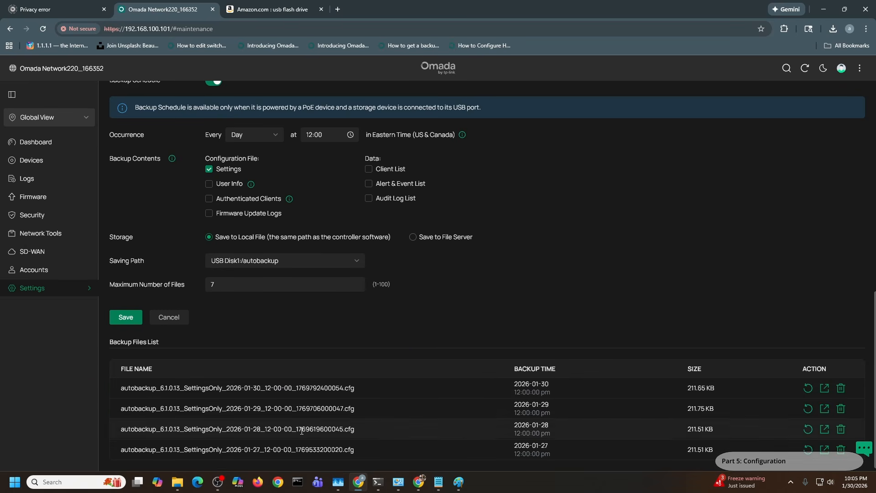
{"action": "scroll", "coordinate": [475, 292], "scroll_direction": "up", "scroll_amount": 1}
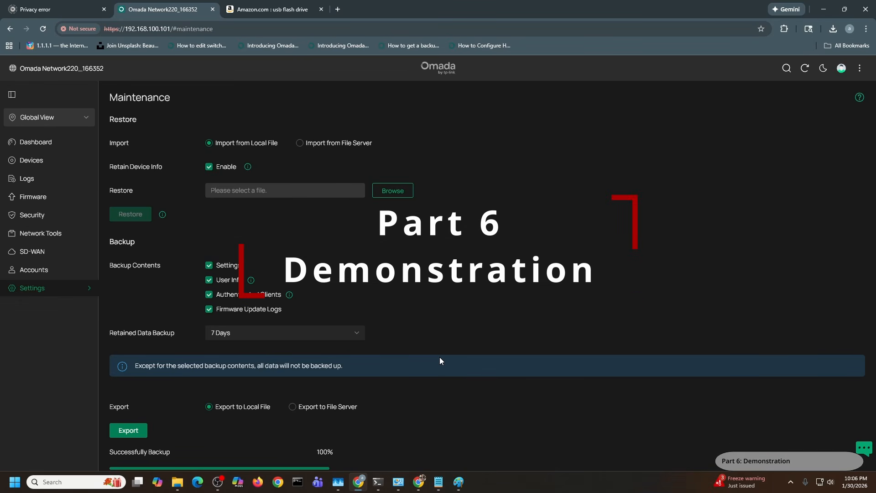
Step: Select omada_backup_6.1.0.13_2026-01-30_22-02-36.cfg as the local file to restore, and review the list of automatic backup files
{"action": "left_click", "coordinate": [392, 190]}
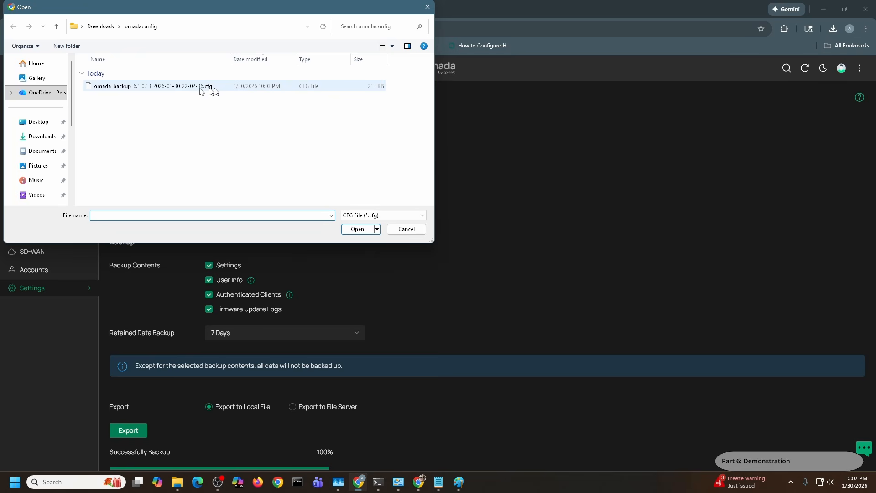
{"action": "left_click", "coordinate": [165, 88]}
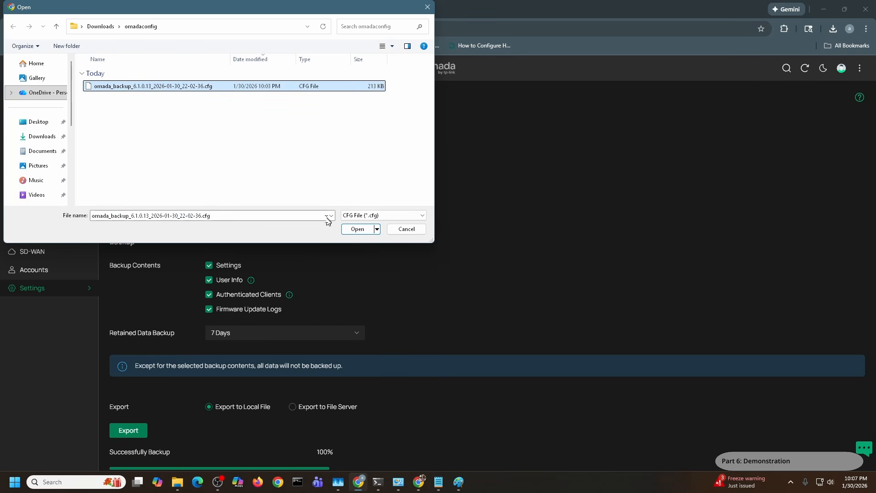
{"action": "left_click", "coordinate": [359, 229]}
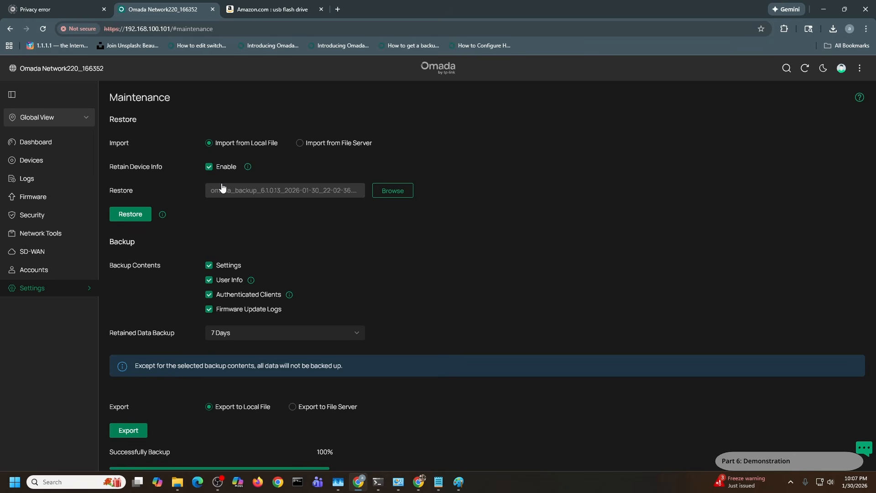
{"action": "scroll", "coordinate": [396, 222], "scroll_direction": "down", "scroll_amount": 6}
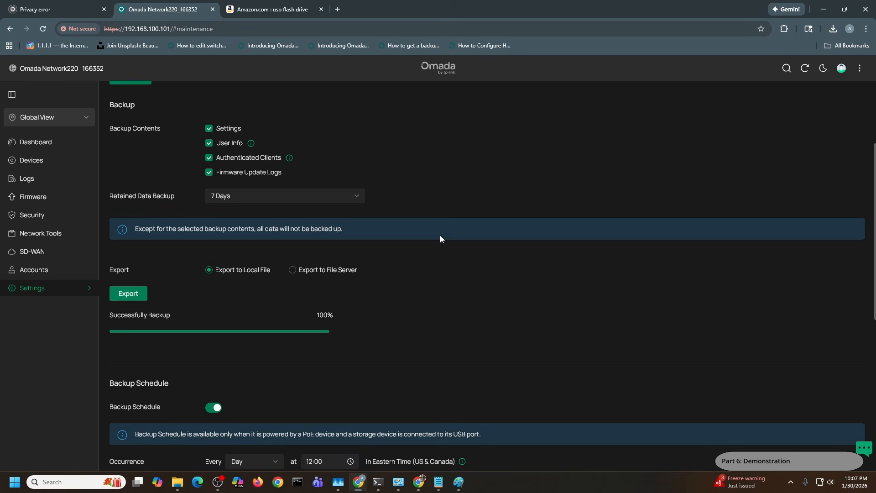
{"action": "scroll", "coordinate": [186, 222], "scroll_direction": "down", "scroll_amount": 4}
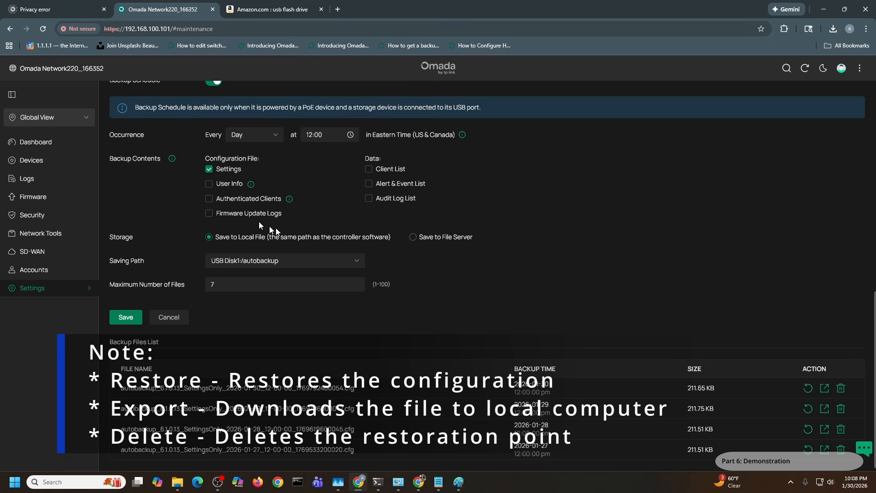
Step: Open the LAN settings of the ER707 site and examine its VLANs
{"action": "left_click", "coordinate": [51, 118]}
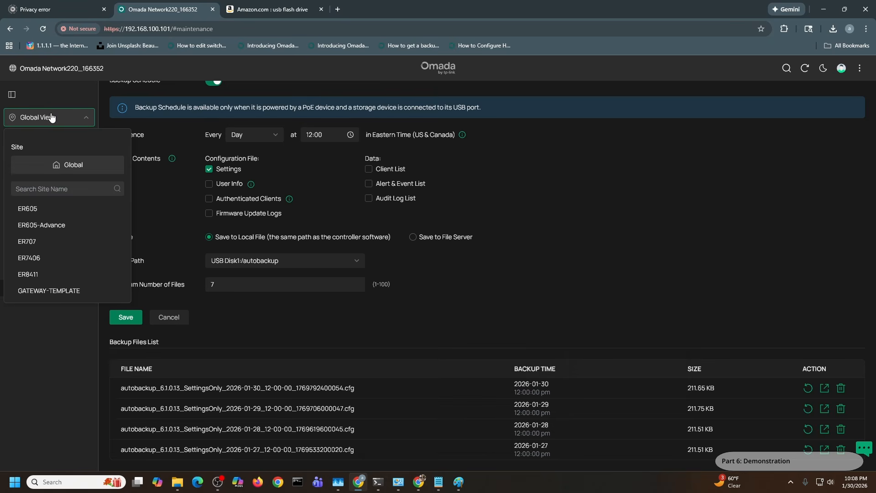
{"action": "left_click", "coordinate": [42, 245]}
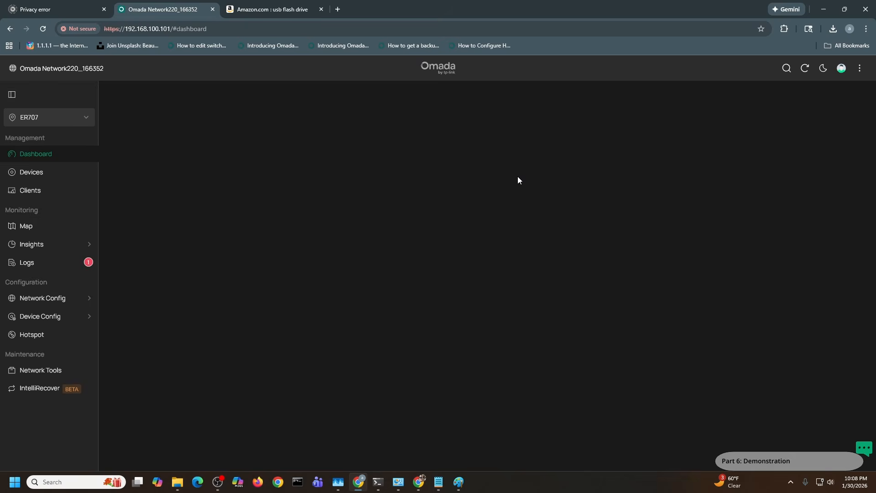
{"action": "left_click", "coordinate": [67, 299]}
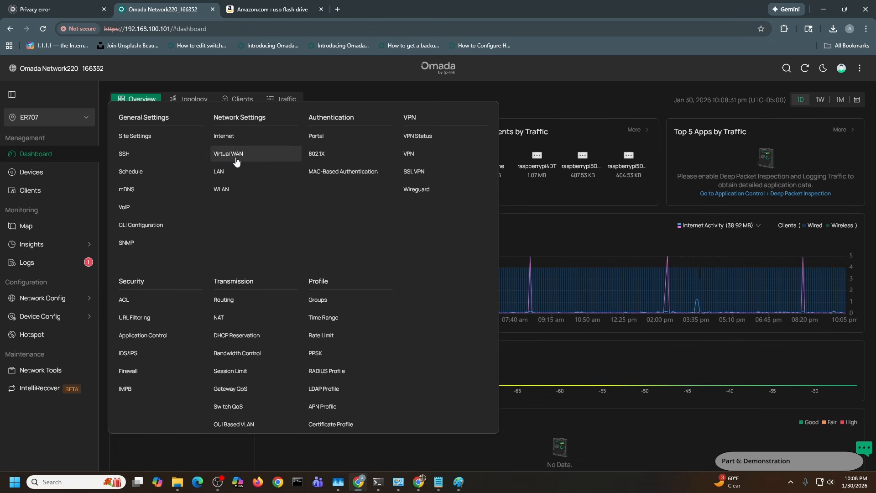
{"action": "left_click", "coordinate": [220, 171]}
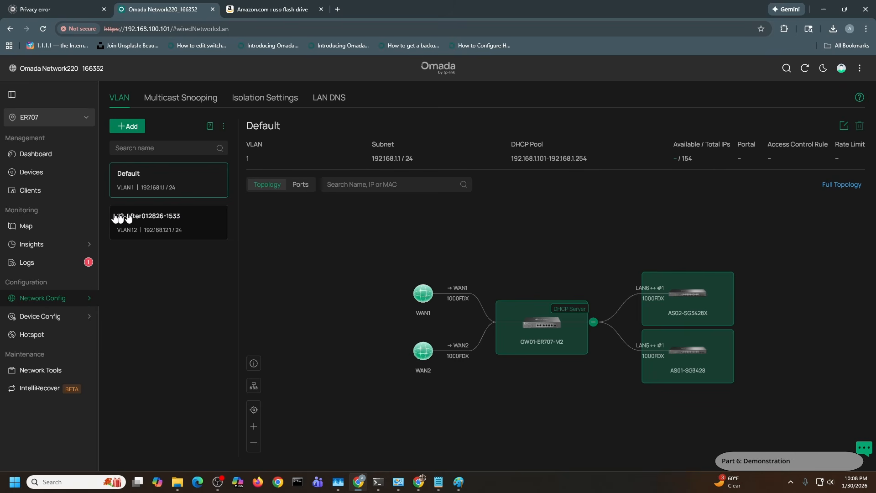
Step: Switch to the ER7406 site to examine its VLANs, and return to the VLAN list of the ER707 site
{"action": "left_click", "coordinate": [65, 122]}
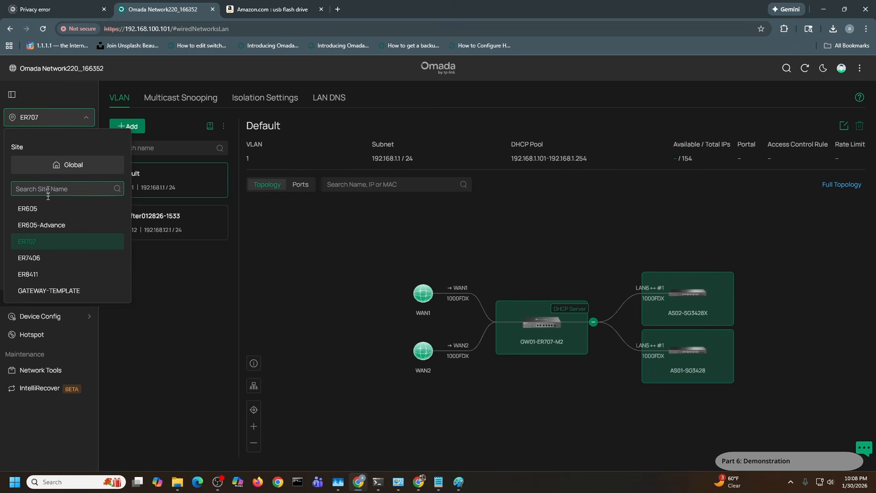
{"action": "left_click", "coordinate": [44, 259]}
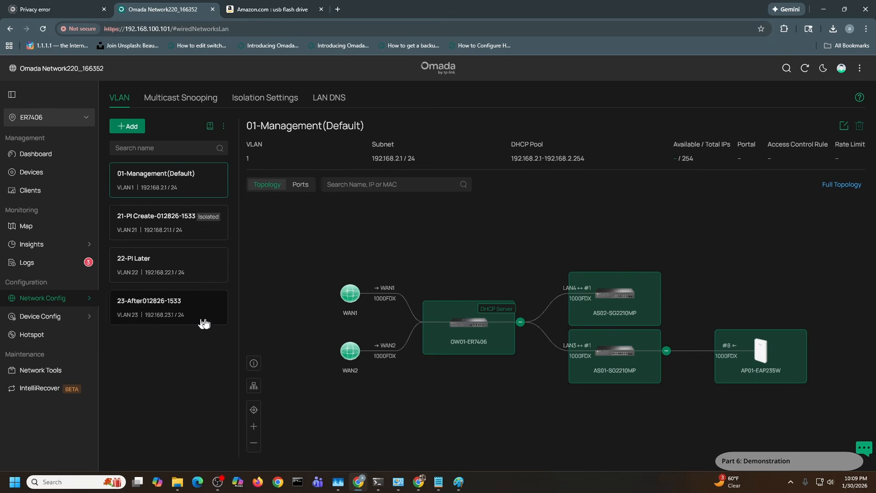
{"action": "left_click", "coordinate": [65, 120]}
{"action": "left_click", "coordinate": [64, 246]}
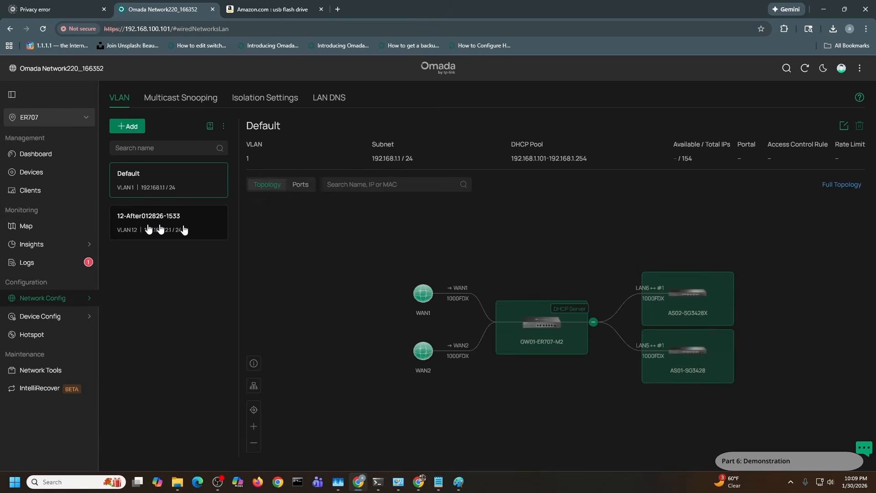
Step: Restore the controller configuration from the automatic backup file dated 2026-01-27 in the global maintenance settings, keeping Retain Device Info enabled
{"action": "left_click", "coordinate": [60, 118]}
{"action": "left_click", "coordinate": [59, 164]}
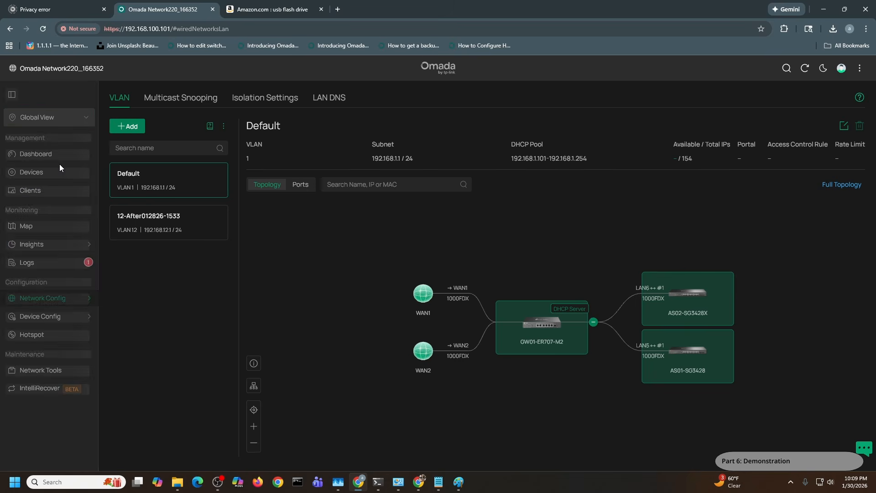
{"action": "mouse_move", "coordinate": [56, 291]}
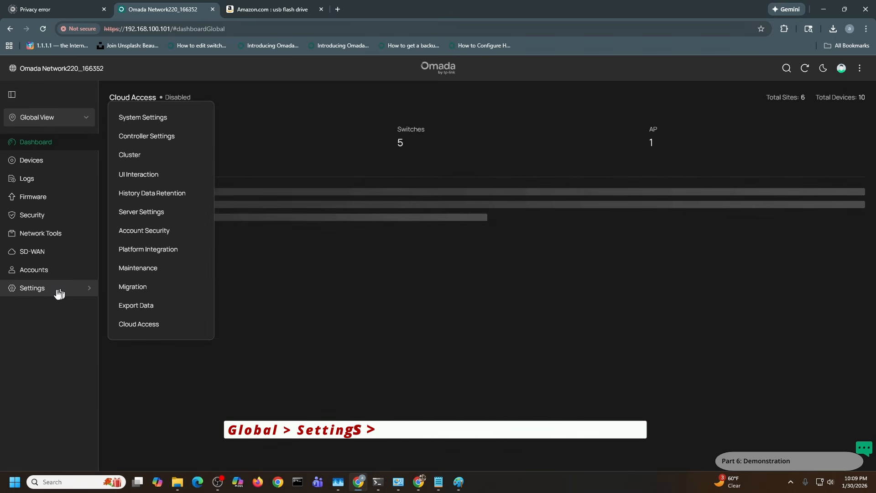
{"action": "left_click", "coordinate": [166, 269]}
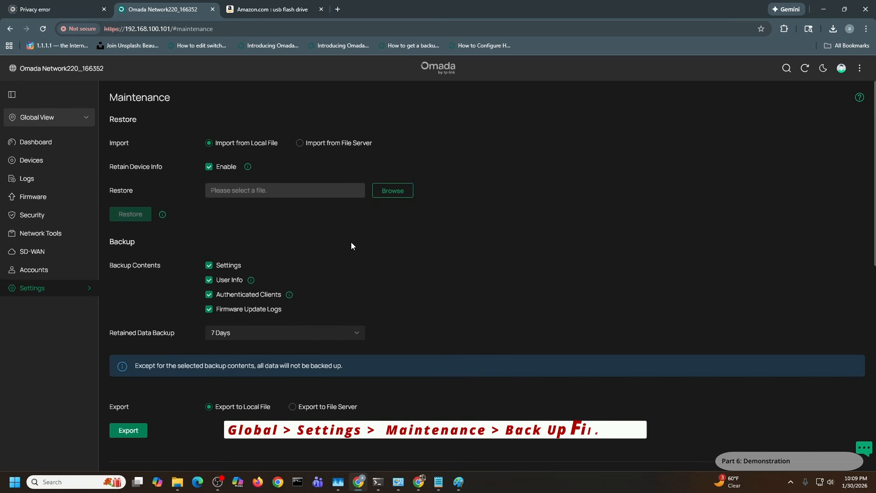
{"action": "scroll", "coordinate": [411, 231], "scroll_direction": "down", "scroll_amount": 9}
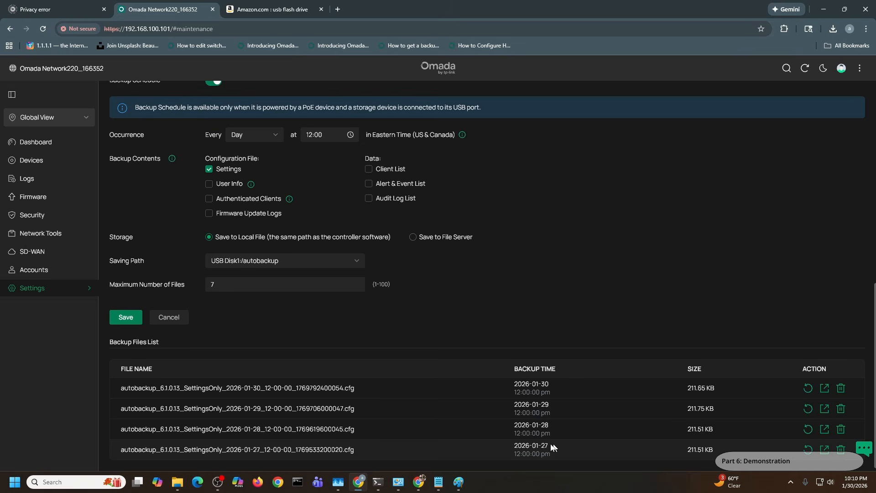
{"action": "left_click", "coordinate": [808, 449]}
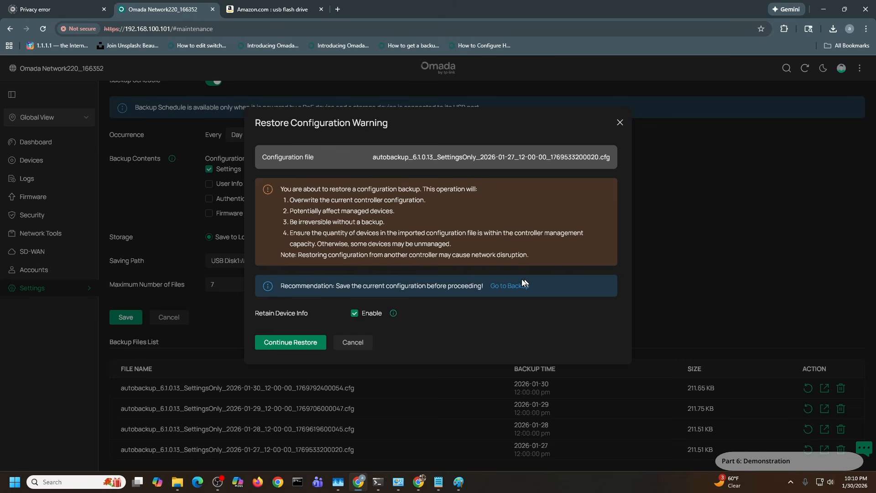
{"action": "left_click", "coordinate": [300, 343]}
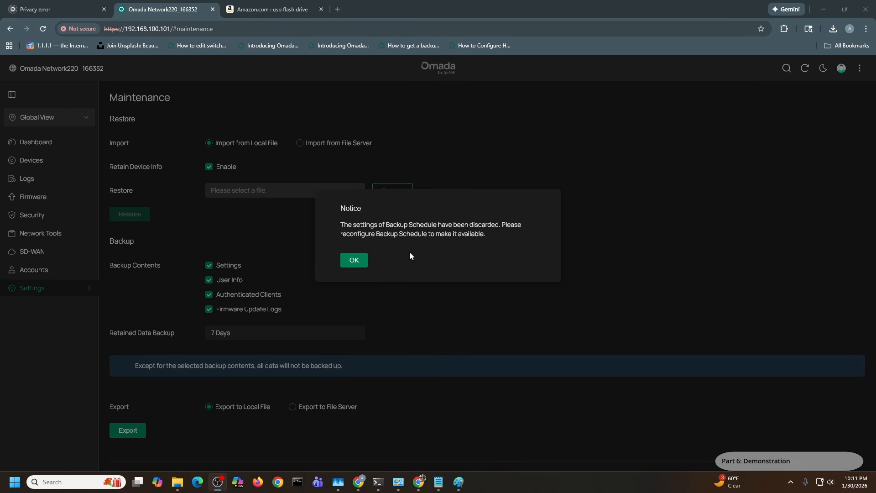
{"action": "left_click", "coordinate": [355, 261]}
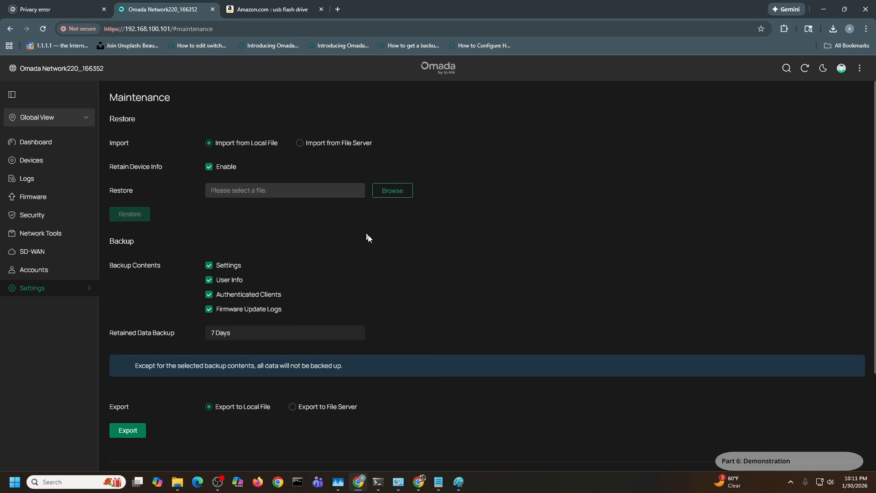
Step: Enable the backup schedule, set its saving path to USB Disk1:/autobackup, and save the settings
{"action": "scroll", "coordinate": [368, 235], "scroll_direction": "down", "scroll_amount": 3}
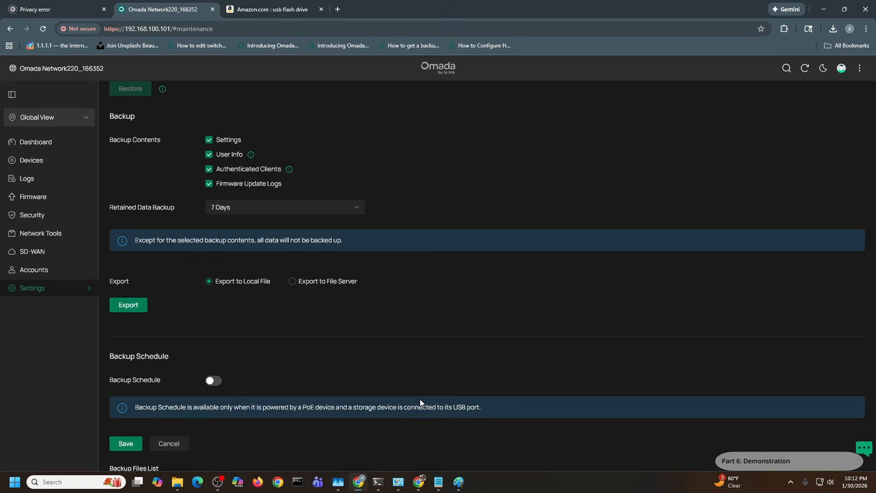
{"action": "scroll", "coordinate": [399, 373], "scroll_direction": "down", "scroll_amount": 2}
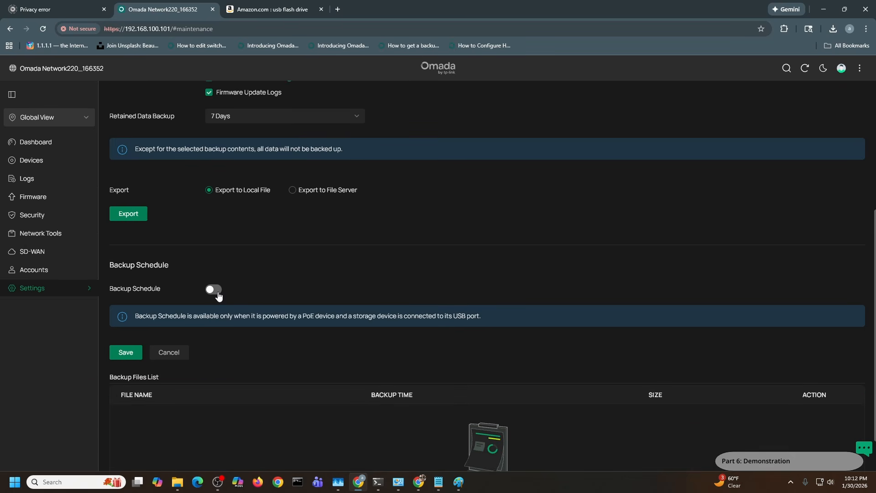
{"action": "left_click", "coordinate": [218, 292]}
{"action": "scroll", "coordinate": [356, 296], "scroll_direction": "down", "scroll_amount": 2}
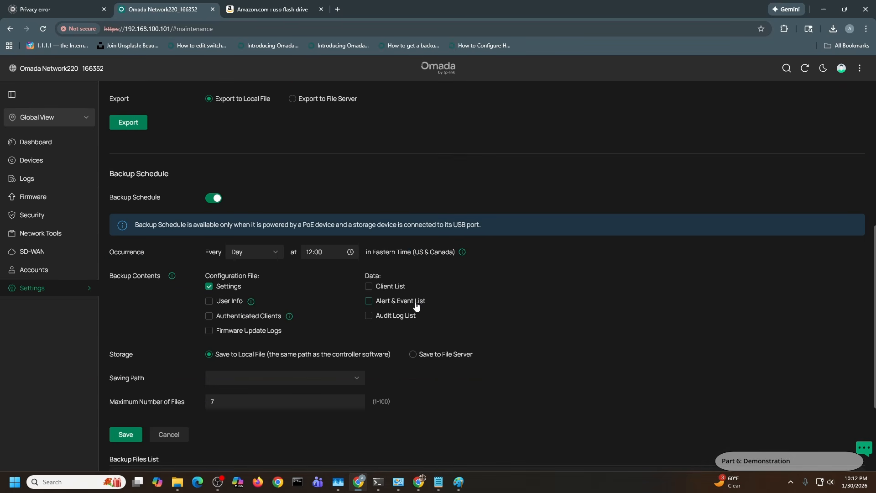
{"action": "scroll", "coordinate": [416, 306], "scroll_direction": "down", "scroll_amount": 3}
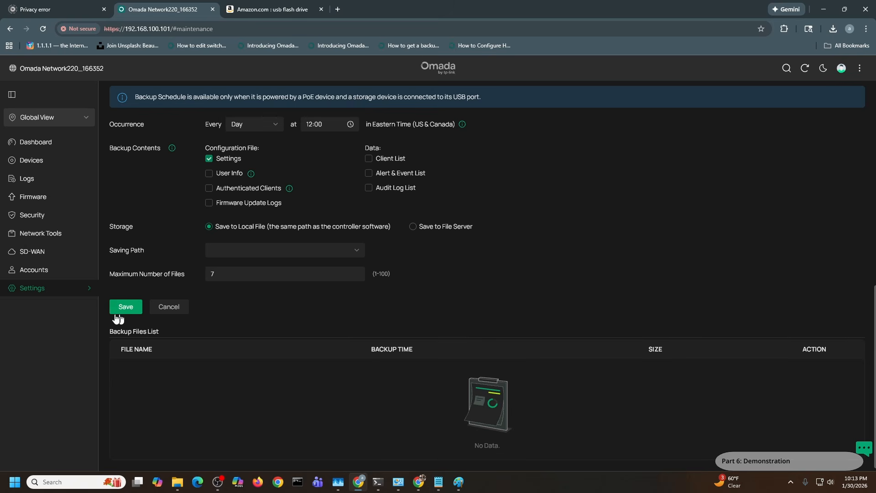
{"action": "left_click", "coordinate": [365, 251]}
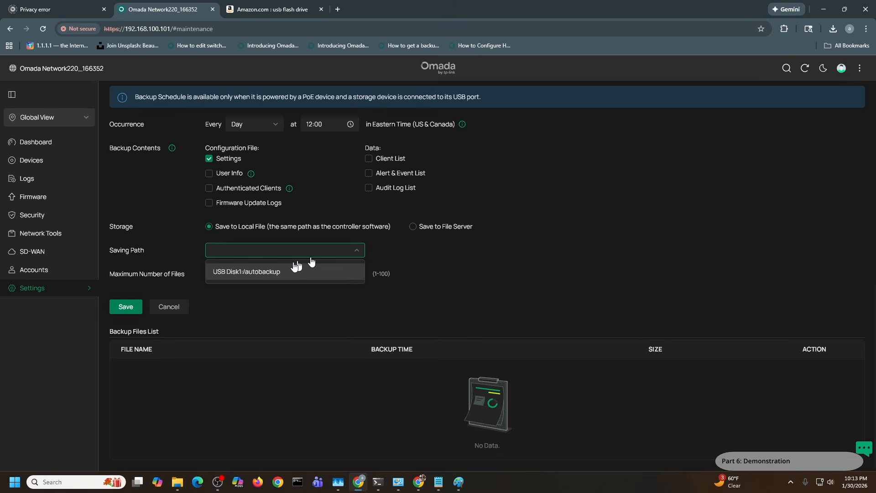
{"action": "left_click", "coordinate": [273, 274]}
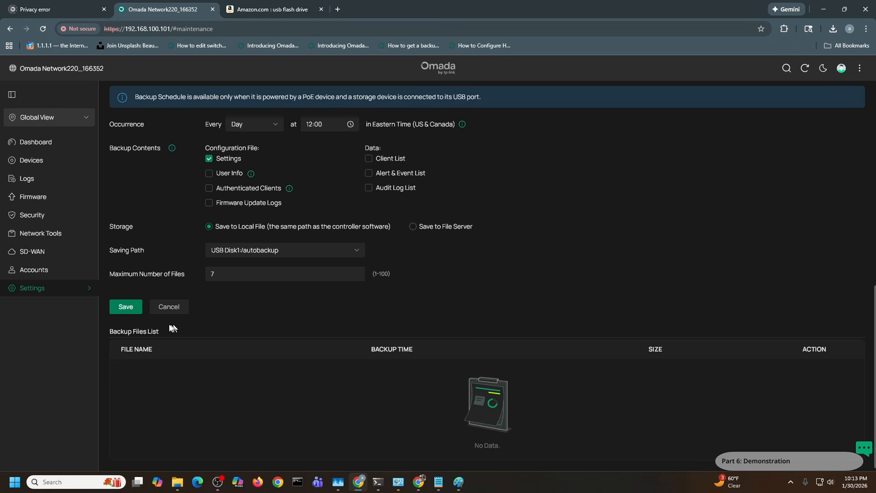
{"action": "left_click", "coordinate": [127, 309]}
Step: Check the VLANs in the LAN settings of the ER707 and ER7406 sites following the restore
{"action": "left_click", "coordinate": [62, 125]}
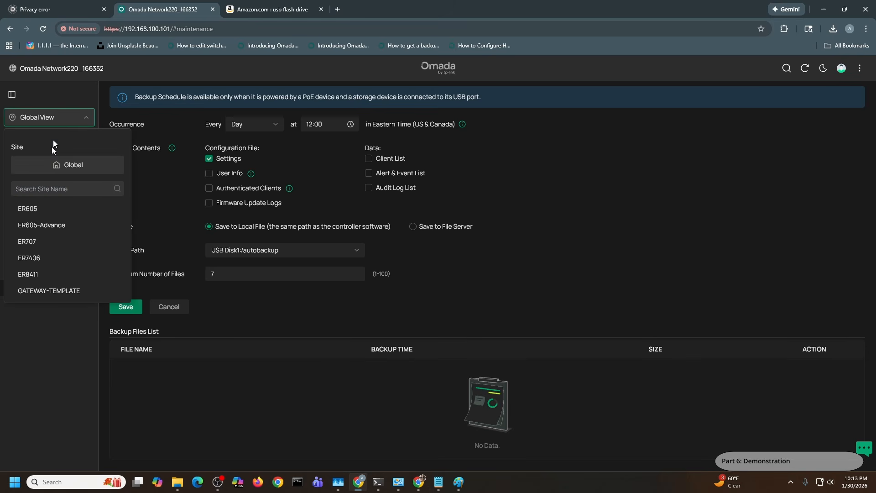
{"action": "left_click", "coordinate": [45, 240]}
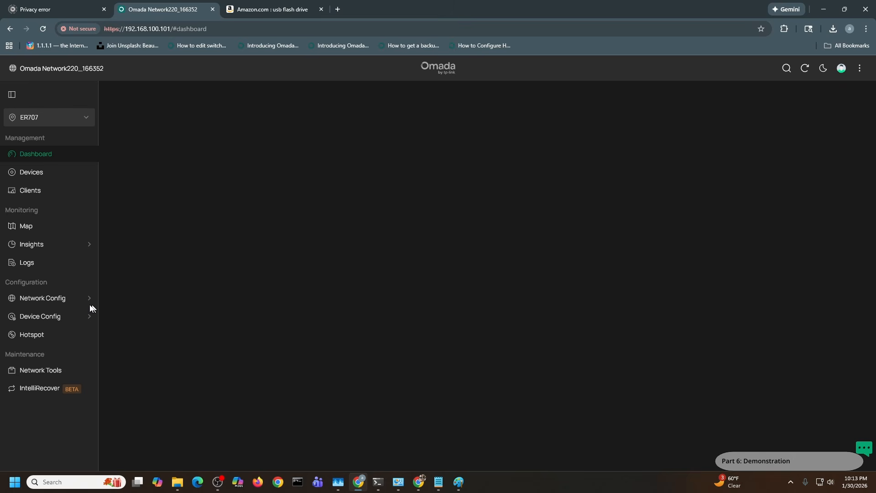
{"action": "left_click", "coordinate": [67, 303]}
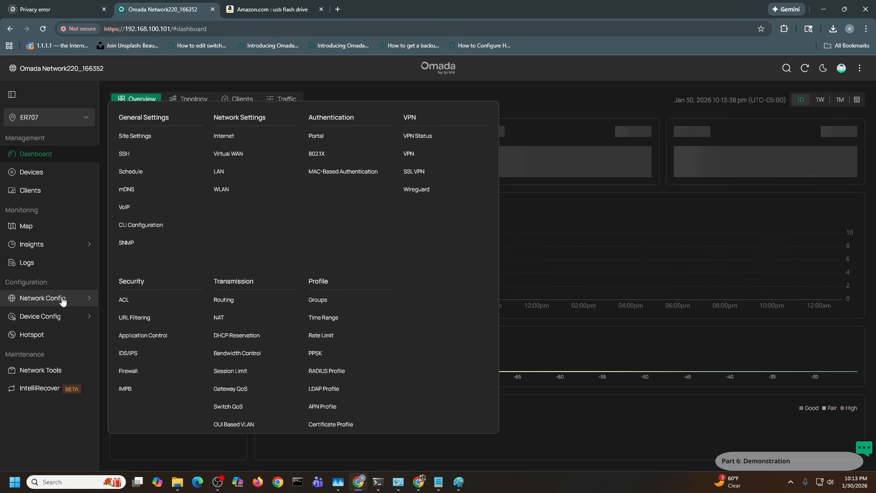
{"action": "left_click", "coordinate": [227, 170]}
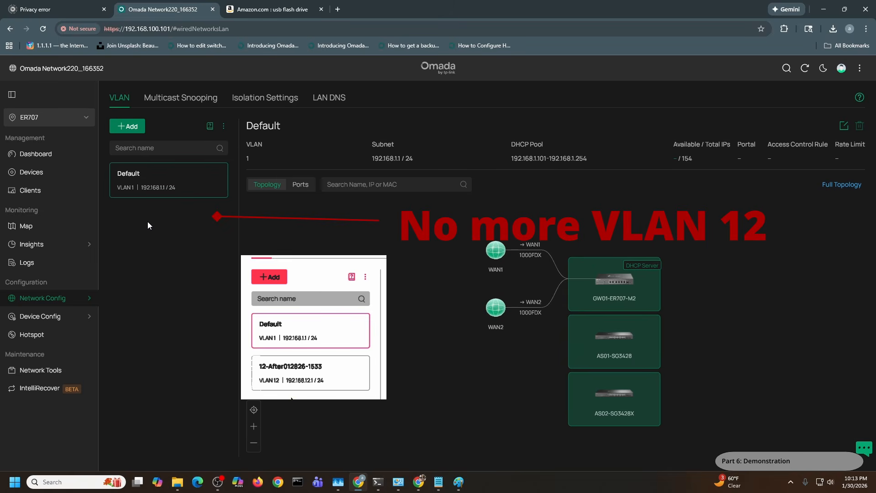
{"action": "left_click", "coordinate": [54, 120]}
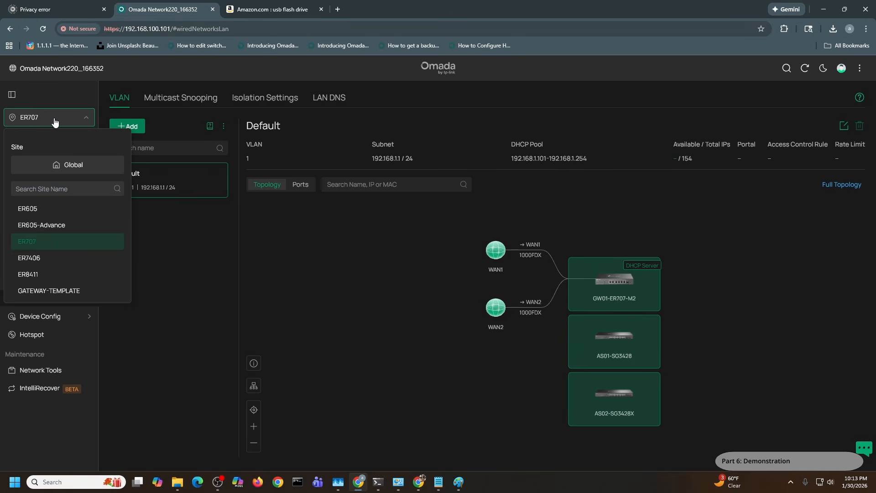
{"action": "left_click", "coordinate": [53, 256]}
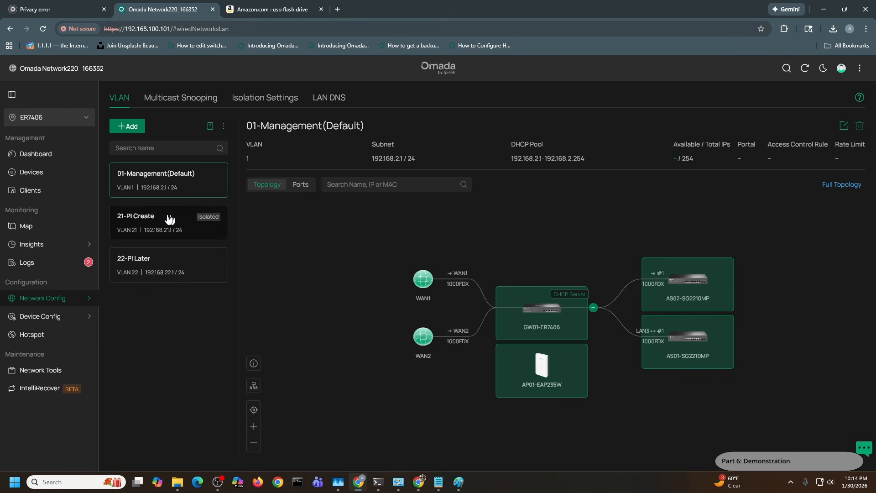
Step: Restore the controller configuration from the automatic backup file dated 2026-01-30 in the global maintenance settings, keeping Retain Device Info enabled
{"action": "left_click", "coordinate": [51, 123]}
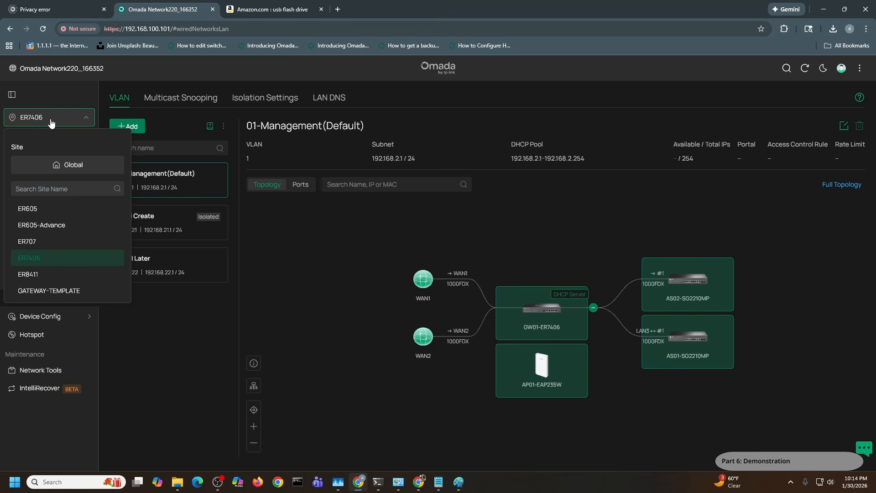
{"action": "left_click", "coordinate": [69, 166]}
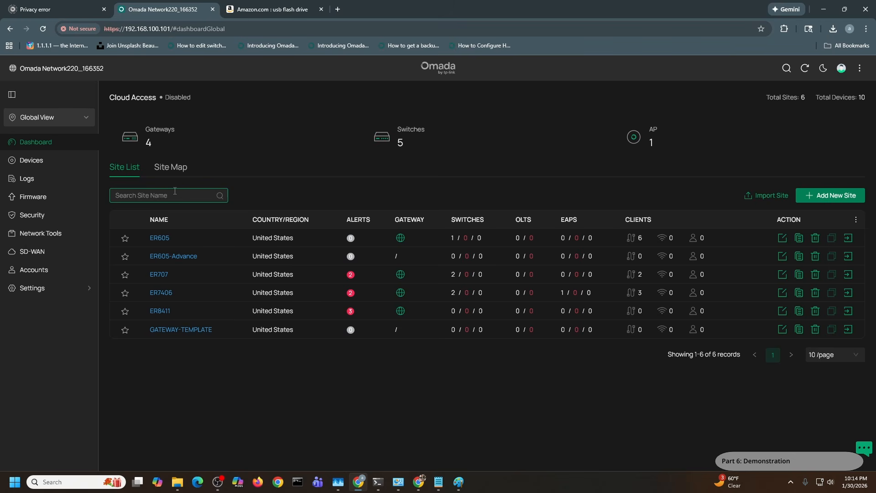
{"action": "mouse_move", "coordinate": [64, 290]}
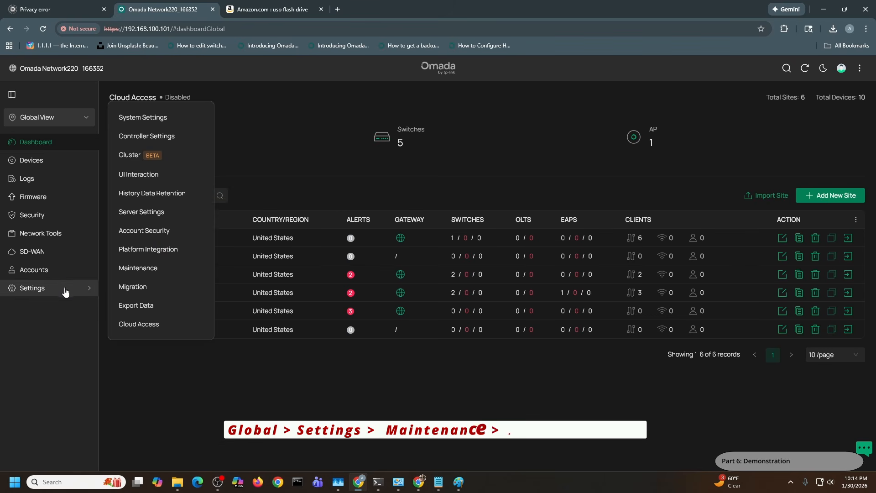
{"action": "left_click", "coordinate": [152, 269]}
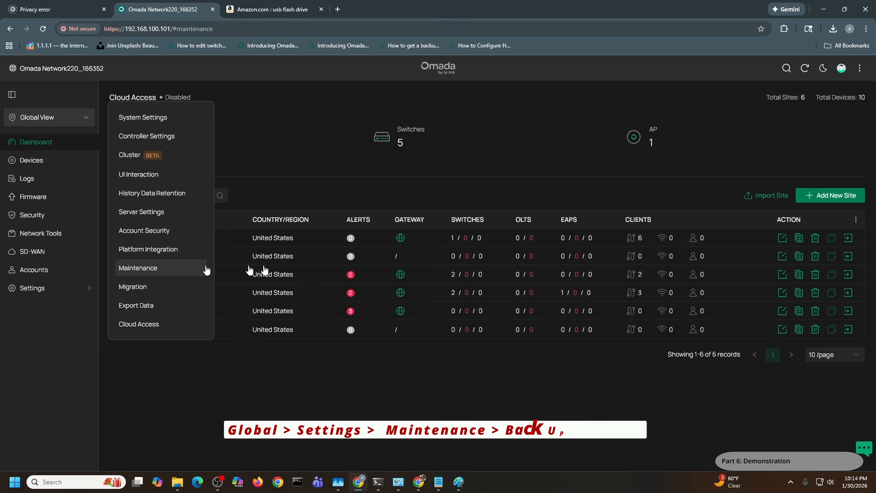
{"action": "scroll", "coordinate": [505, 261], "scroll_direction": "down", "scroll_amount": 8}
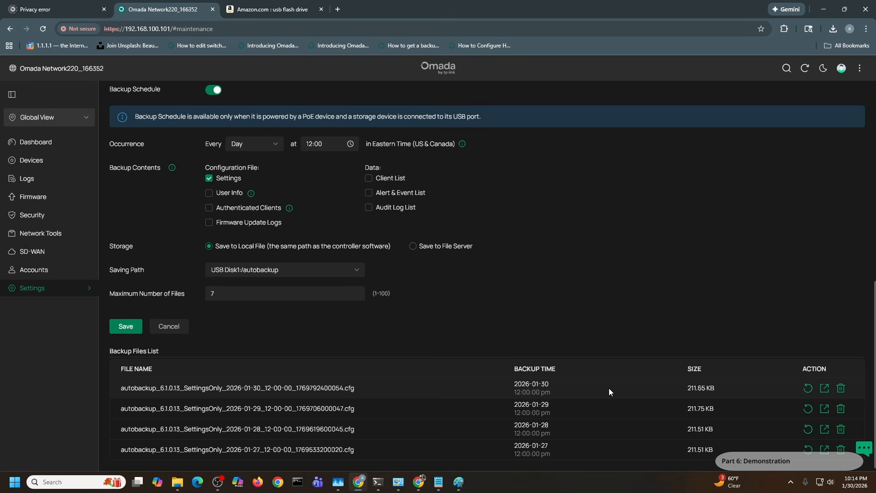
{"action": "left_click", "coordinate": [807, 389]}
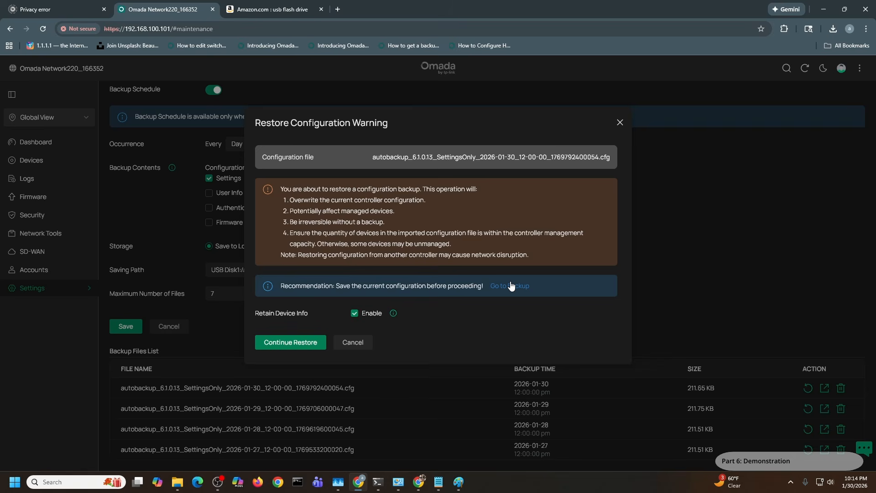
{"action": "left_click", "coordinate": [296, 343]}
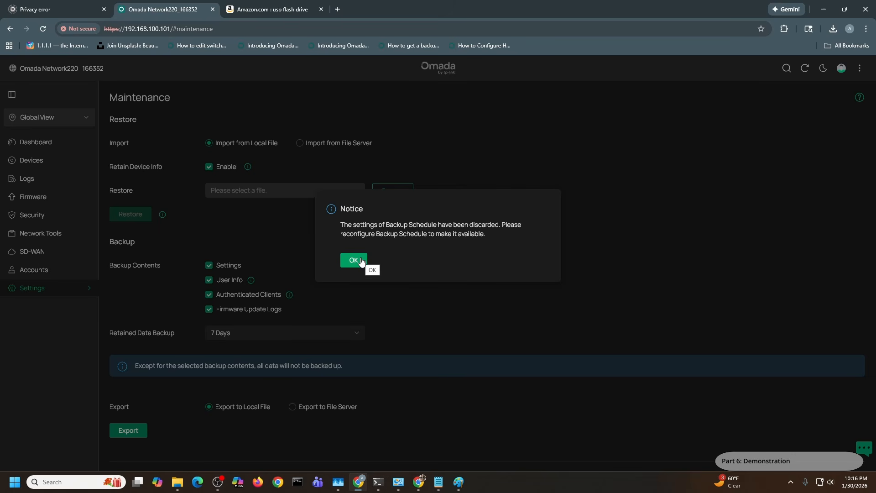
{"action": "left_click", "coordinate": [354, 260]}
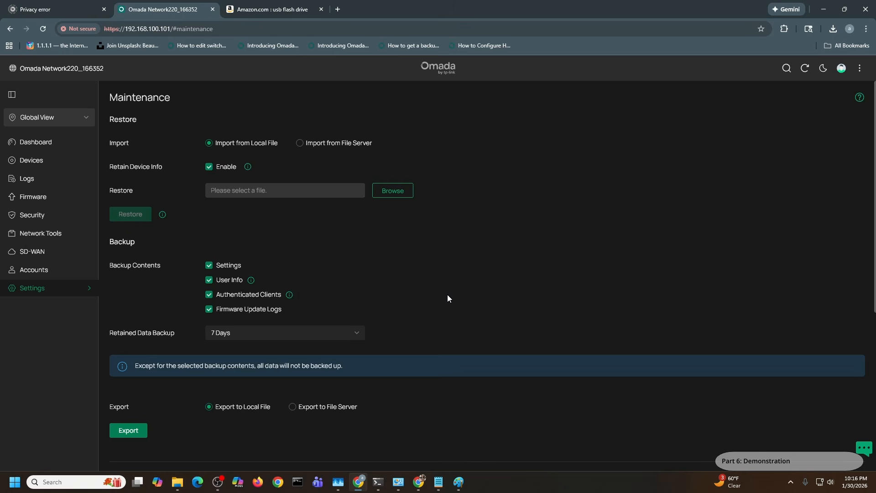
Step: Re-enable the daily backup schedule with USB Disk1:/autobackup as its saving path, and save the settings
{"action": "scroll", "coordinate": [448, 297], "scroll_direction": "down", "scroll_amount": 2}
{"action": "scroll", "coordinate": [447, 298], "scroll_direction": "down", "scroll_amount": 2}
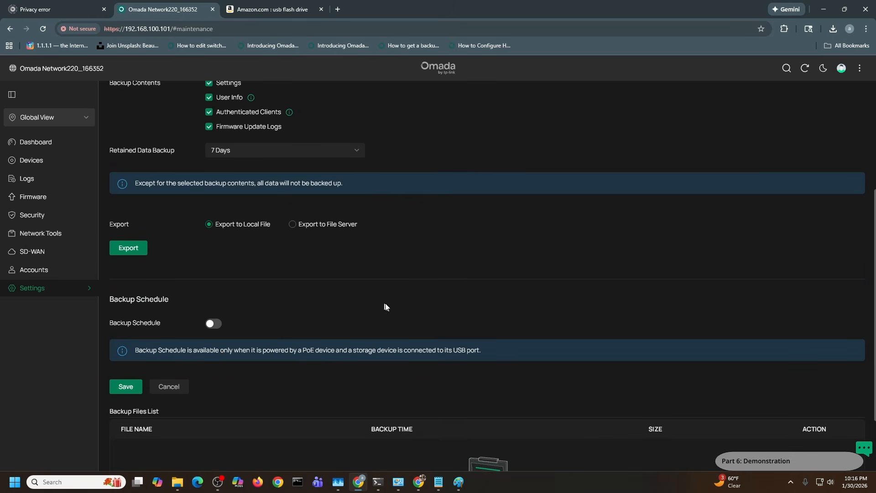
{"action": "scroll", "coordinate": [382, 303], "scroll_direction": "down", "scroll_amount": 2}
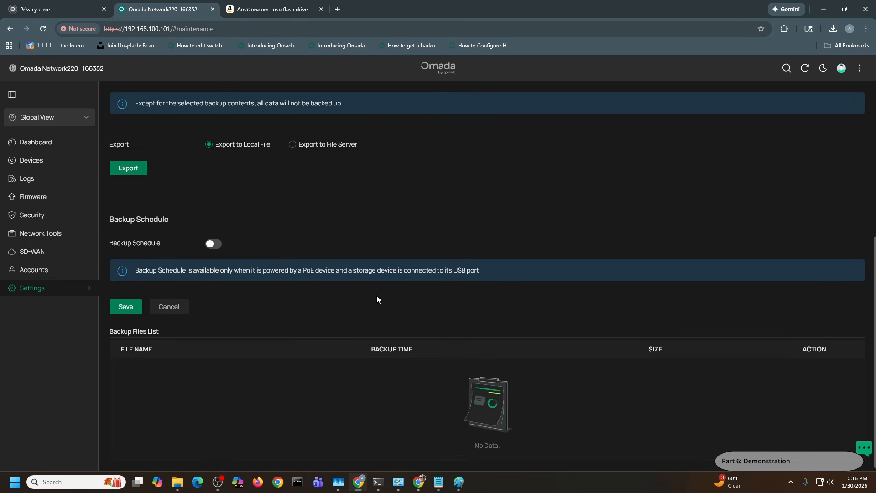
{"action": "left_click", "coordinate": [219, 247]}
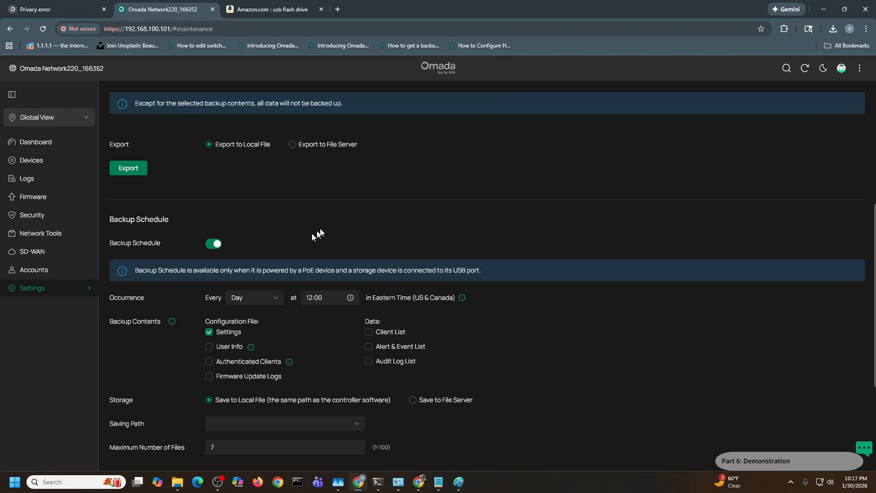
{"action": "scroll", "coordinate": [320, 231], "scroll_direction": "down", "scroll_amount": 3}
{"action": "left_click", "coordinate": [318, 288]}
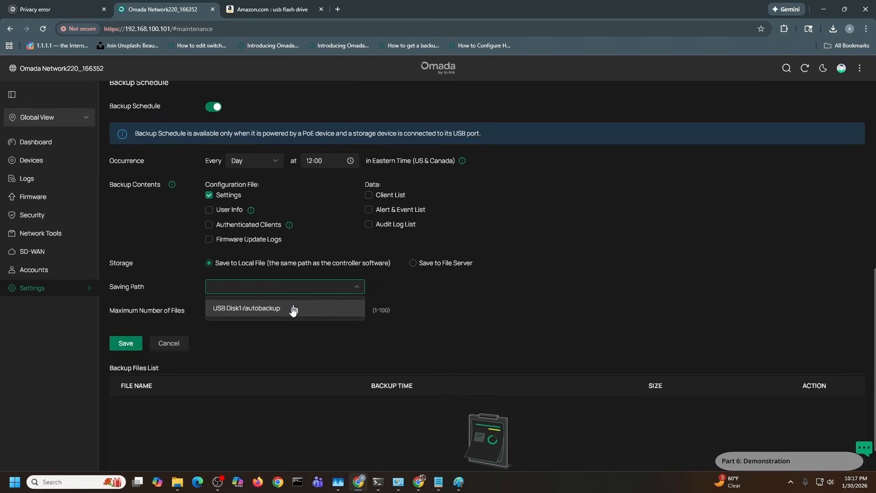
{"action": "left_click", "coordinate": [292, 309]}
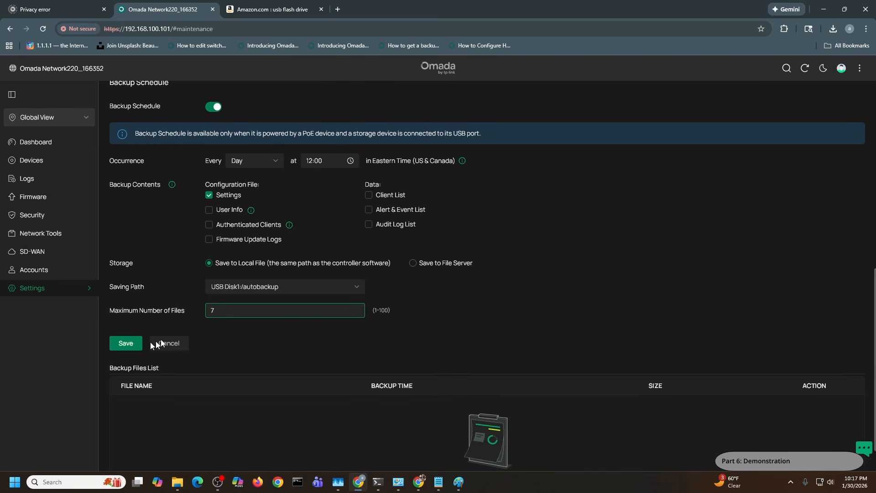
{"action": "left_click", "coordinate": [126, 344]}
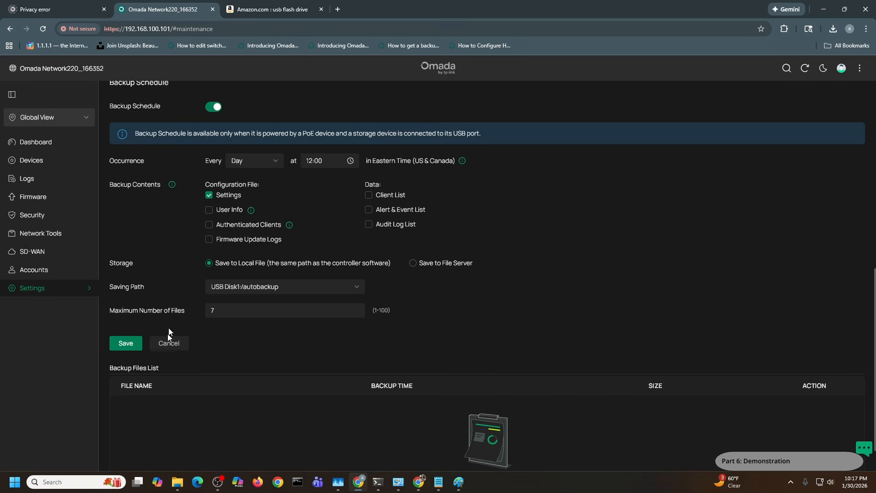
Step: Examine the VLANs in the LAN settings of the ER707 site and of the ER7406 site
{"action": "left_click", "coordinate": [46, 119]}
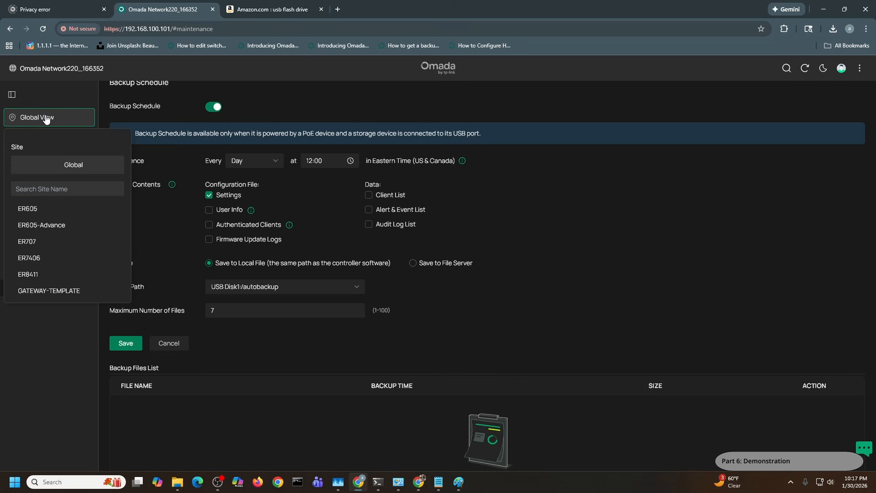
{"action": "left_click", "coordinate": [53, 247]}
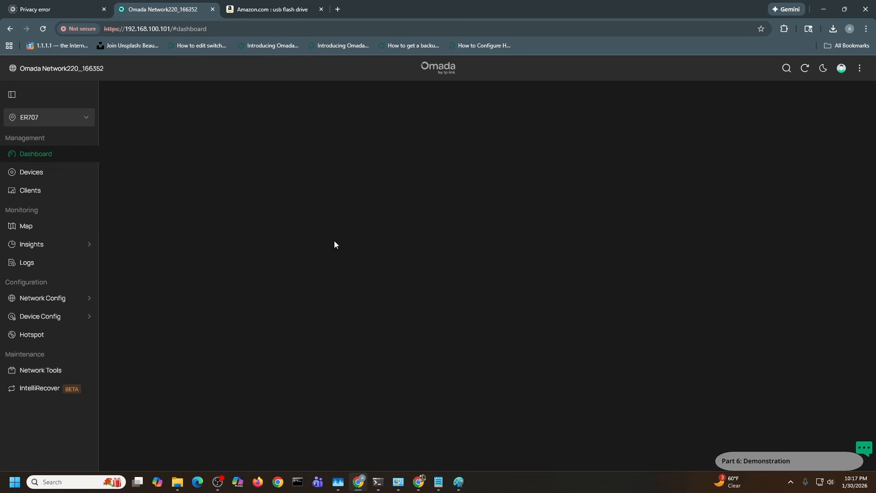
{"action": "left_click", "coordinate": [71, 299]}
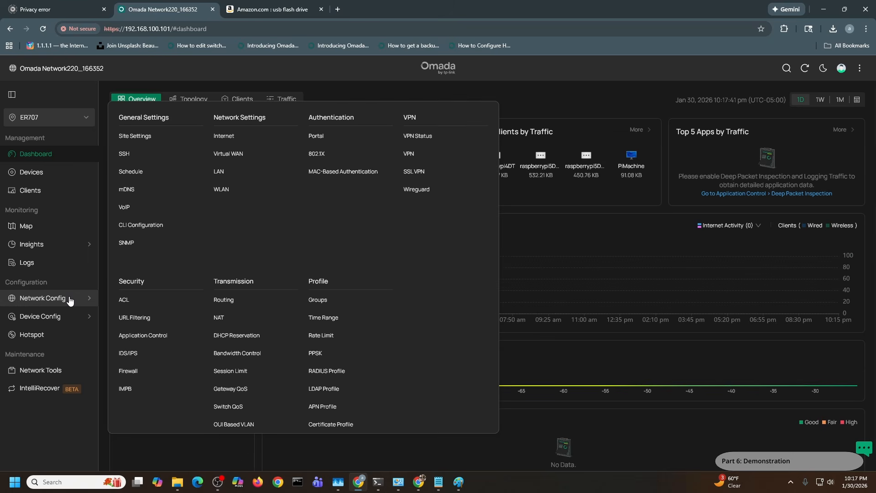
{"action": "left_click", "coordinate": [219, 172]}
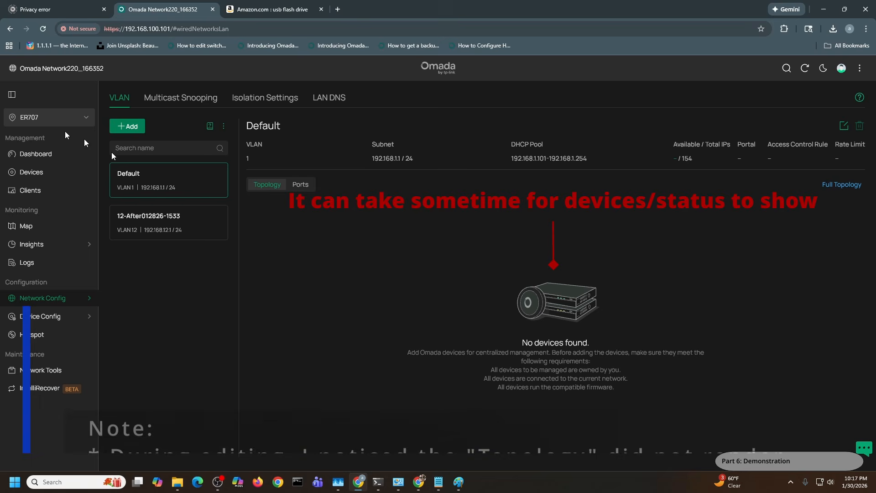
{"action": "left_click", "coordinate": [36, 120]}
{"action": "left_click", "coordinate": [43, 258]}
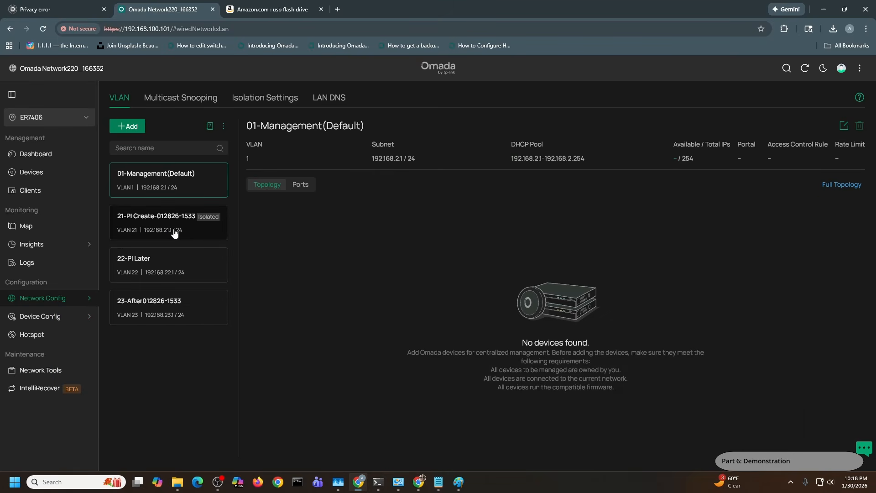
Step: Return to the global maintenance settings and review the backup files list and the backup schedule
{"action": "left_click", "coordinate": [54, 120]}
{"action": "left_click", "coordinate": [62, 167]}
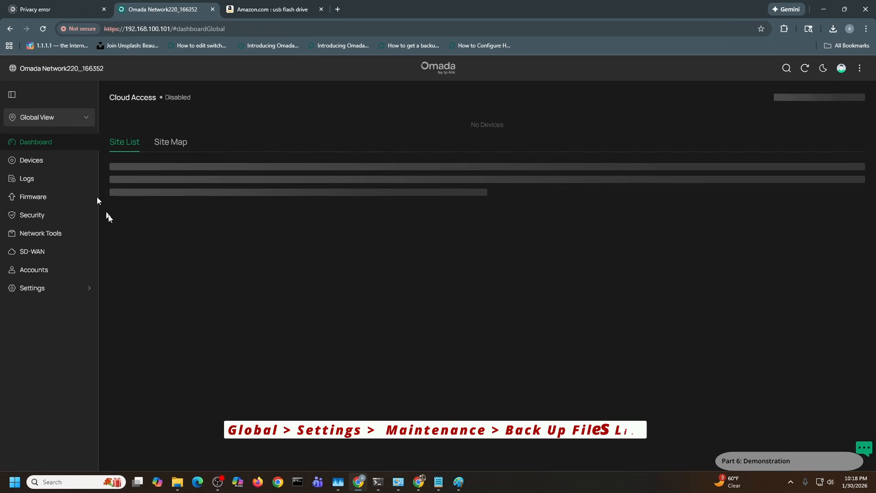
{"action": "mouse_move", "coordinate": [78, 292]}
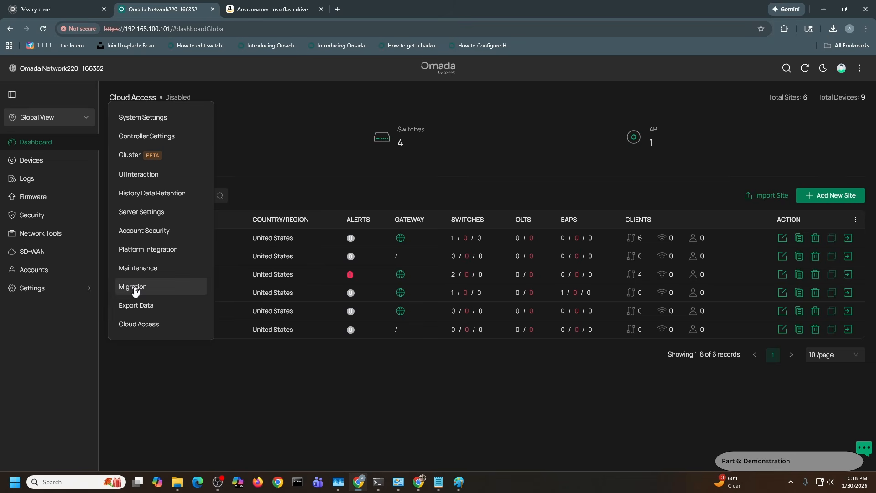
{"action": "left_click", "coordinate": [144, 270]}
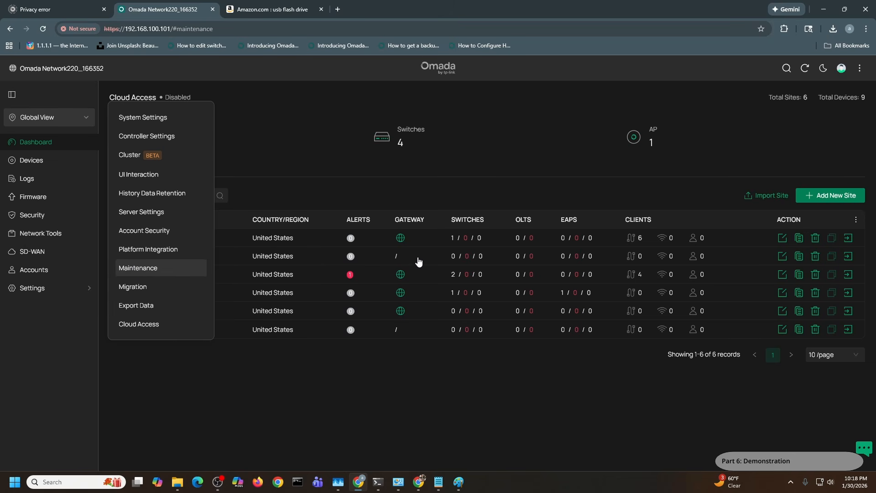
{"action": "scroll", "coordinate": [443, 300], "scroll_direction": "down", "scroll_amount": 9}
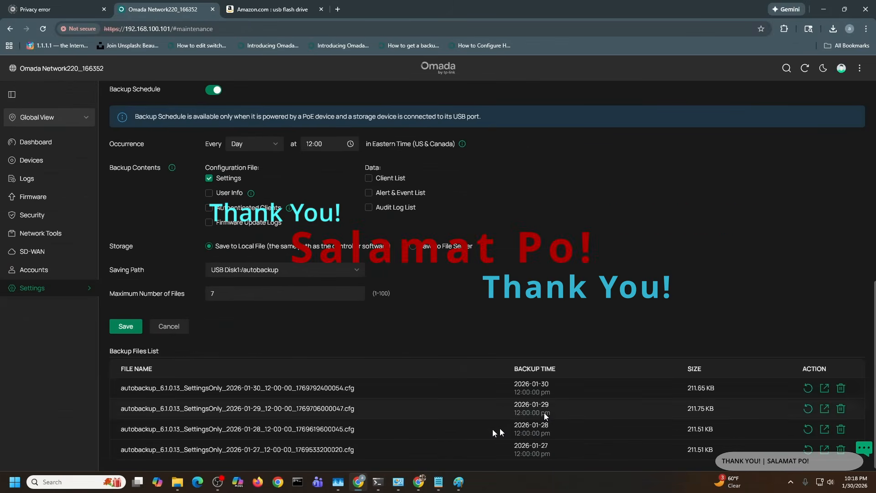
{"action": "scroll", "coordinate": [544, 412], "scroll_direction": "up", "scroll_amount": 7}
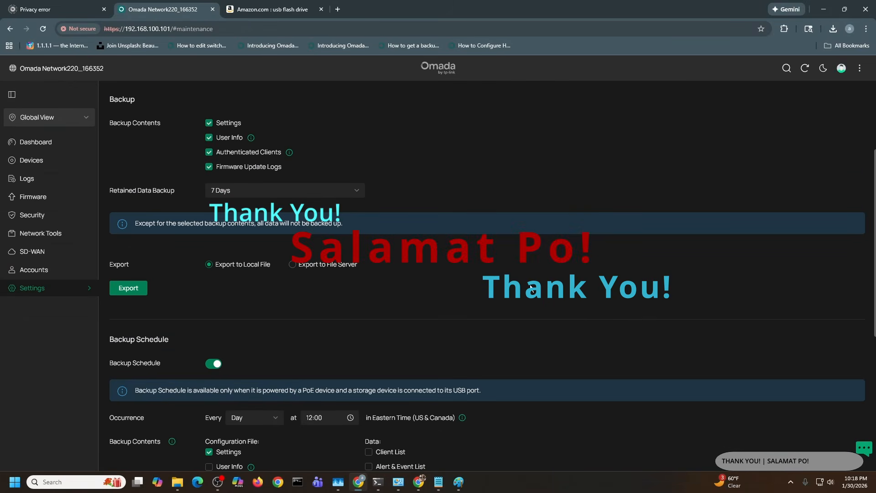